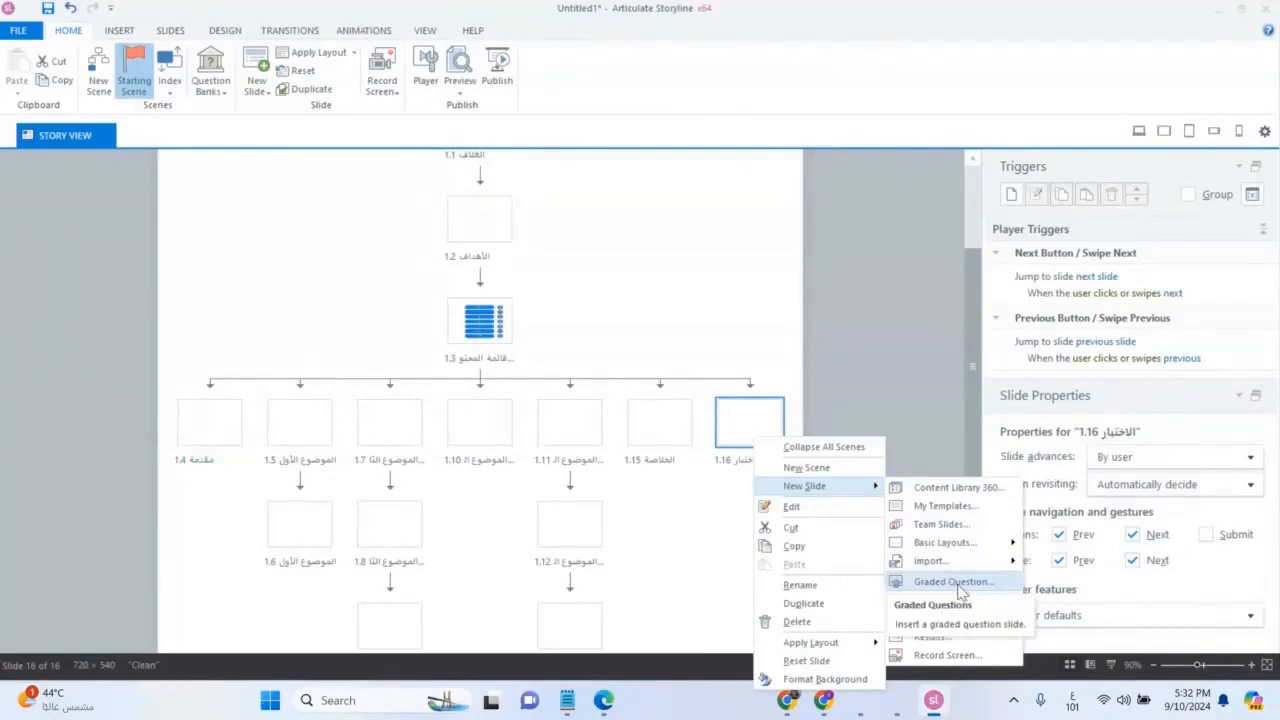
mouse_move(958, 548)
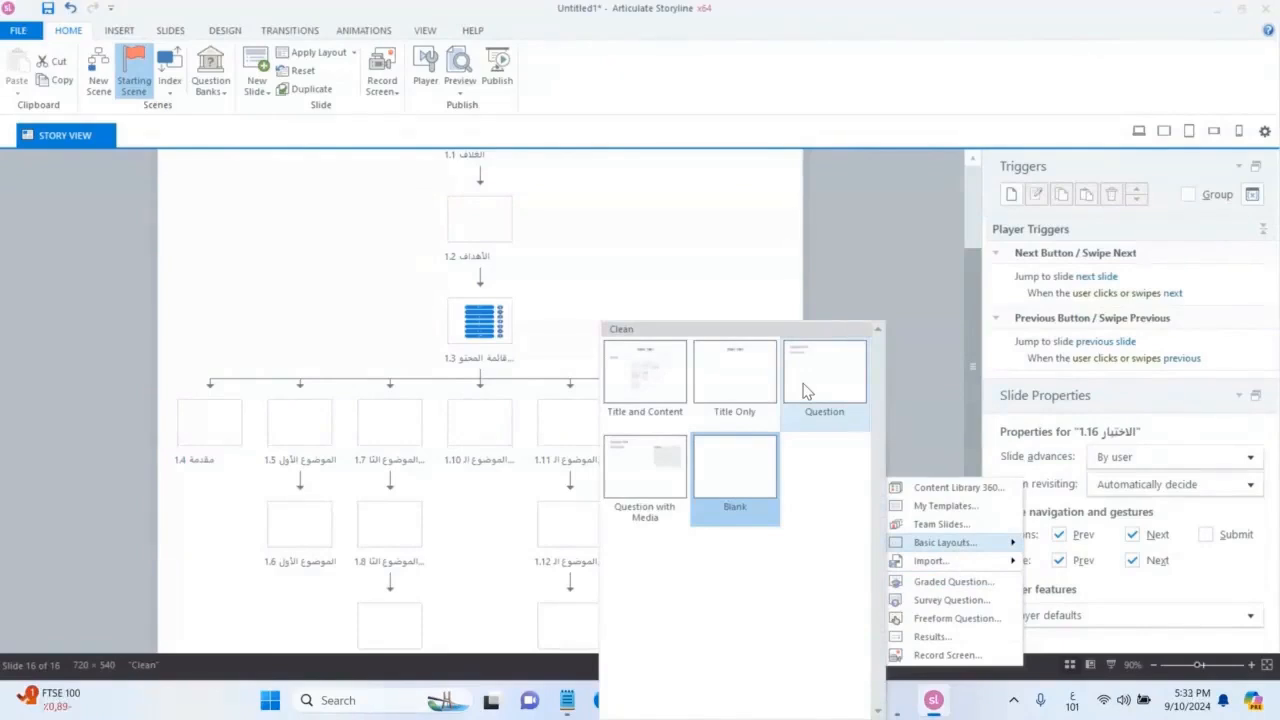
left_click(993, 588)
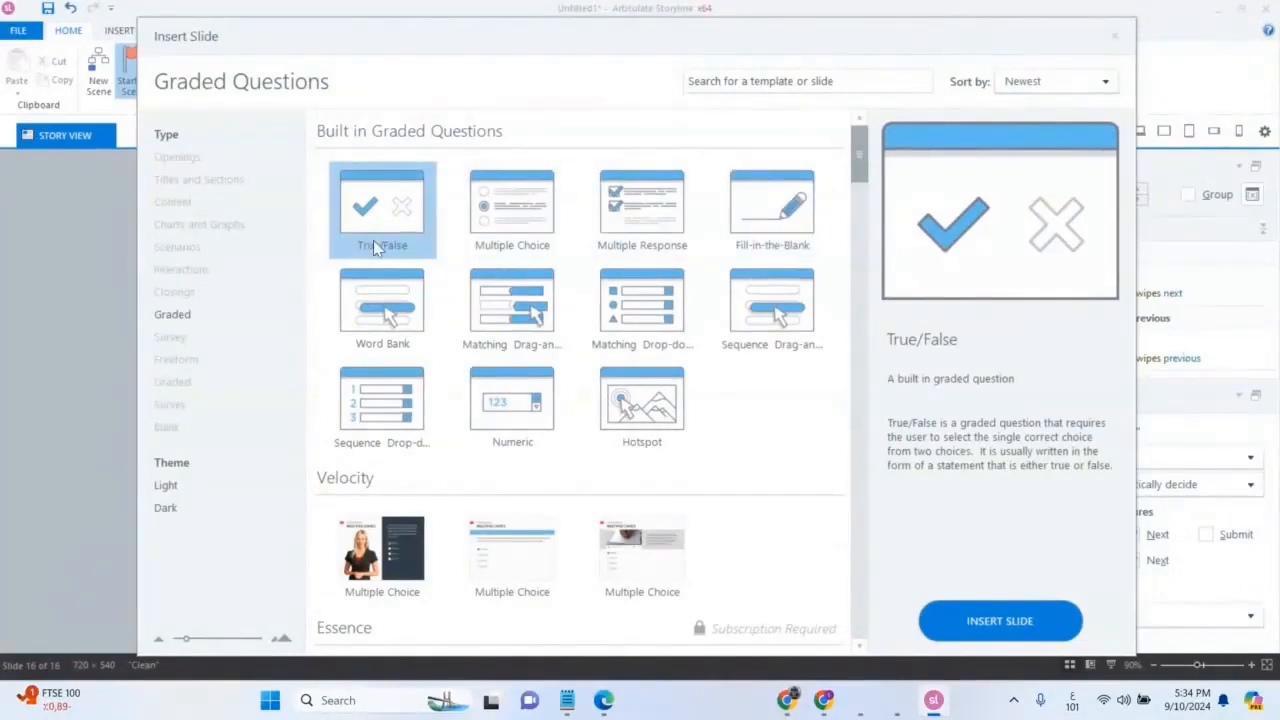
left_click(1116, 38)
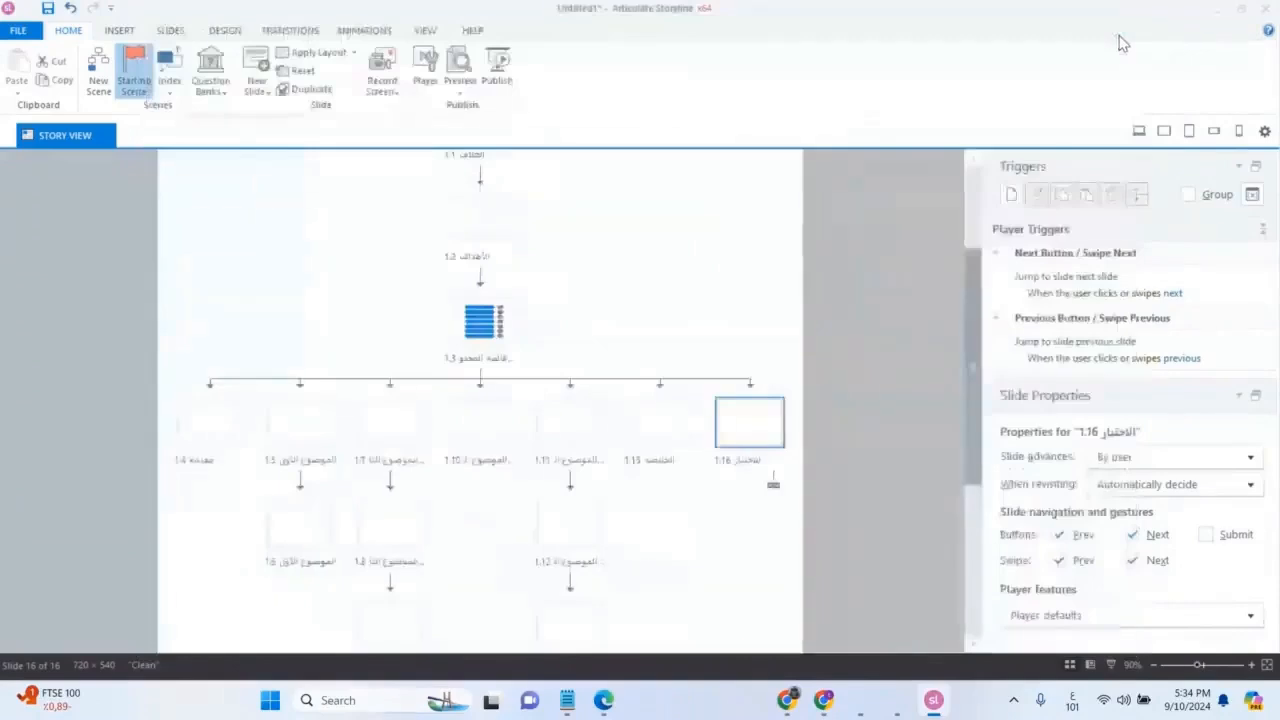
Add a slide with the Question layout after slide 1.16 and open it fitted to the window.
right_click(757, 422)
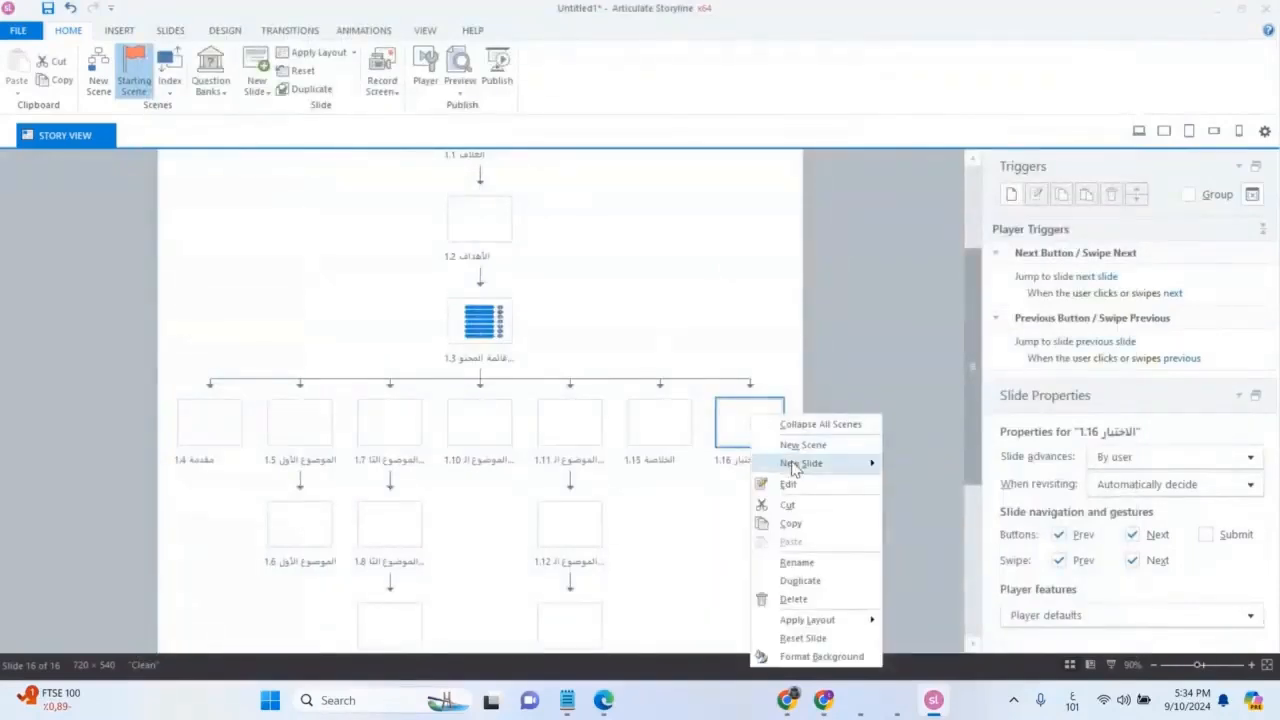
mouse_move(793, 470)
mouse_move(945, 520)
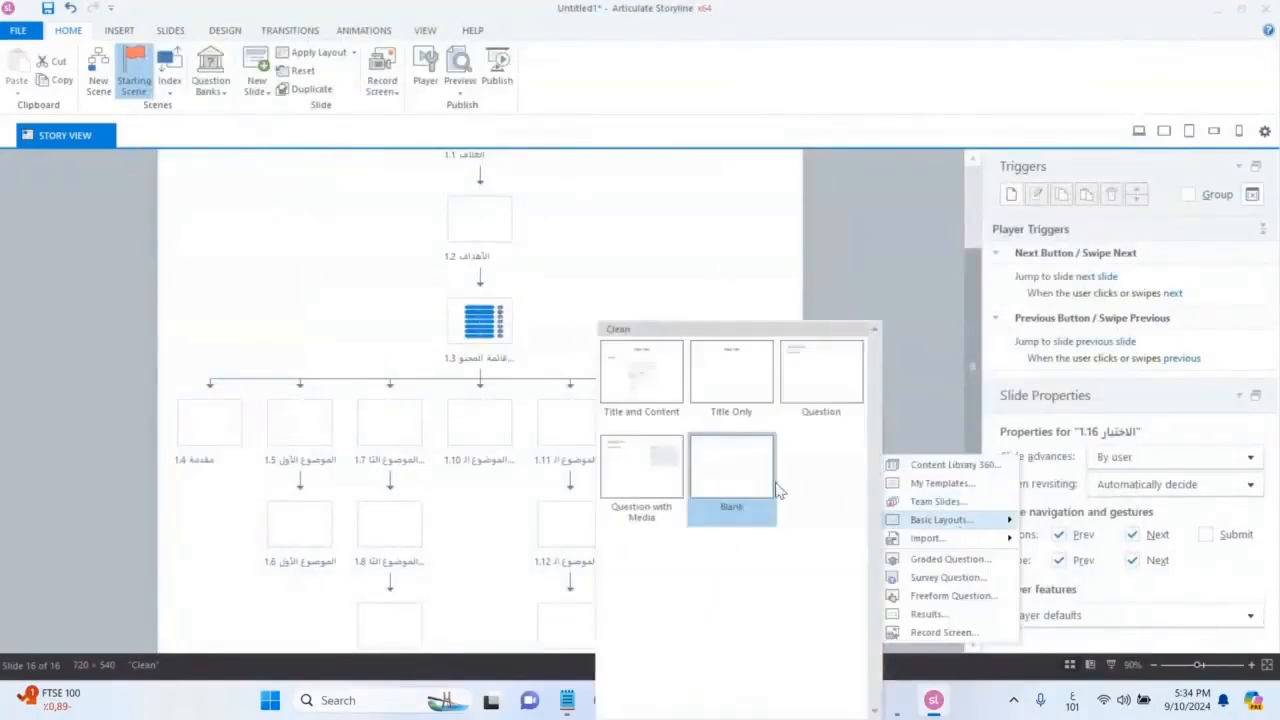
left_click(833, 377)
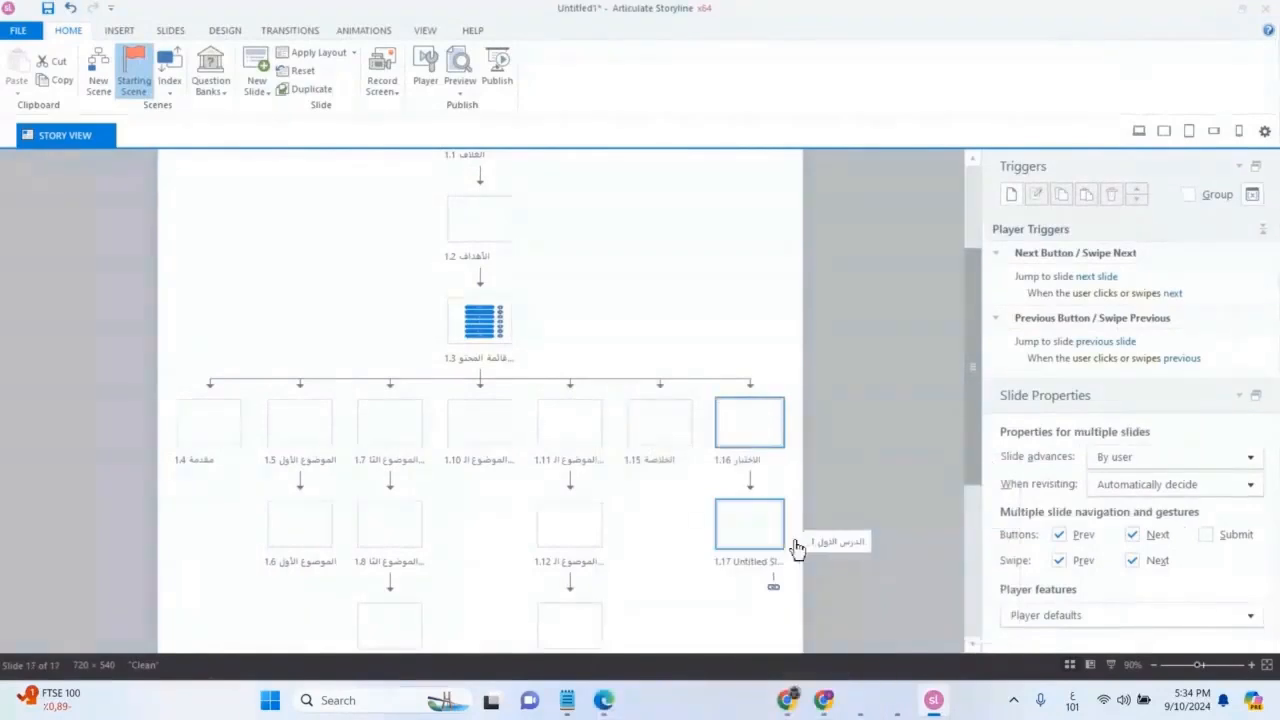
double_click(750, 532)
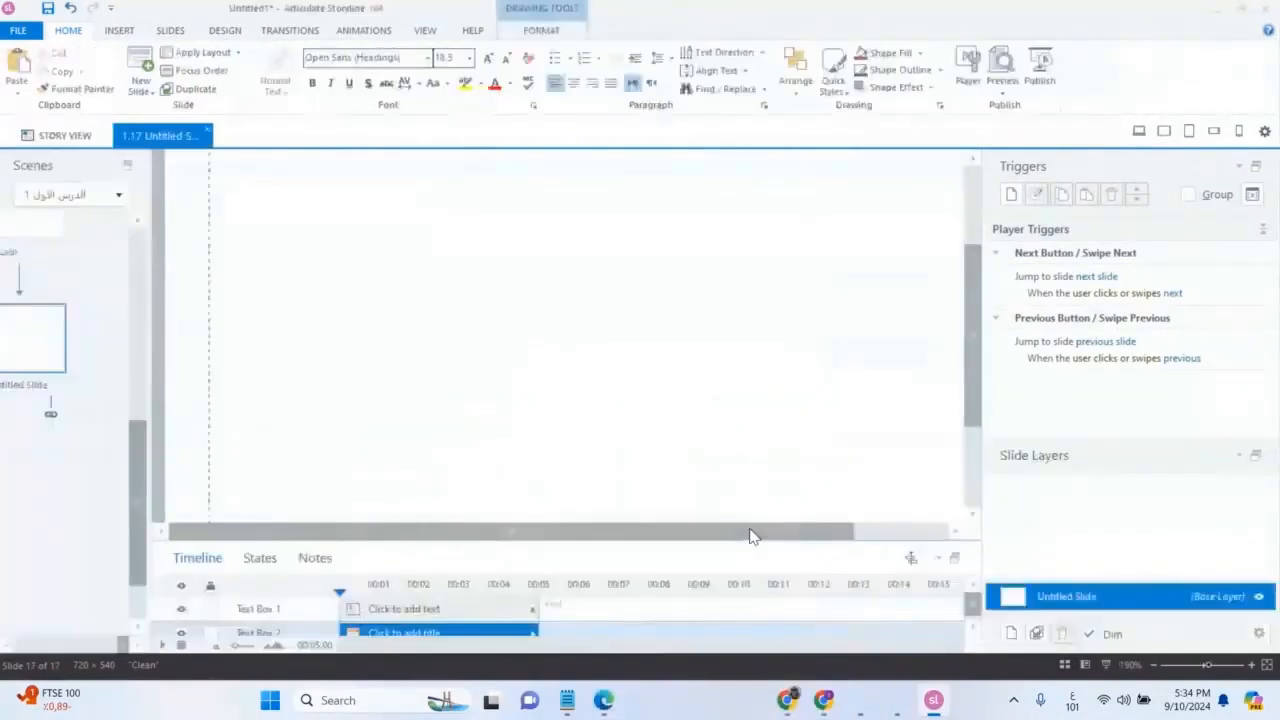
left_click(427, 31)
left_click(400, 70)
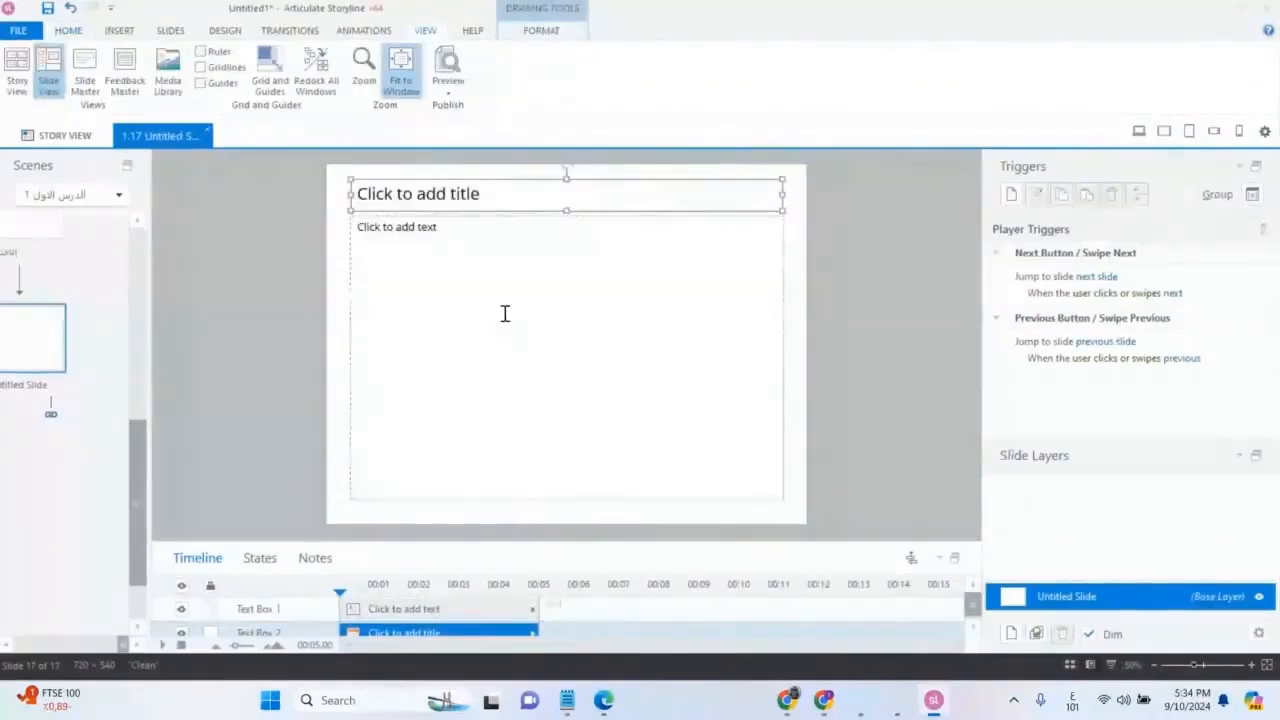
Examine the available options for adding new slides, basic layouts and quiz questions to the project.
left_click(92, 645)
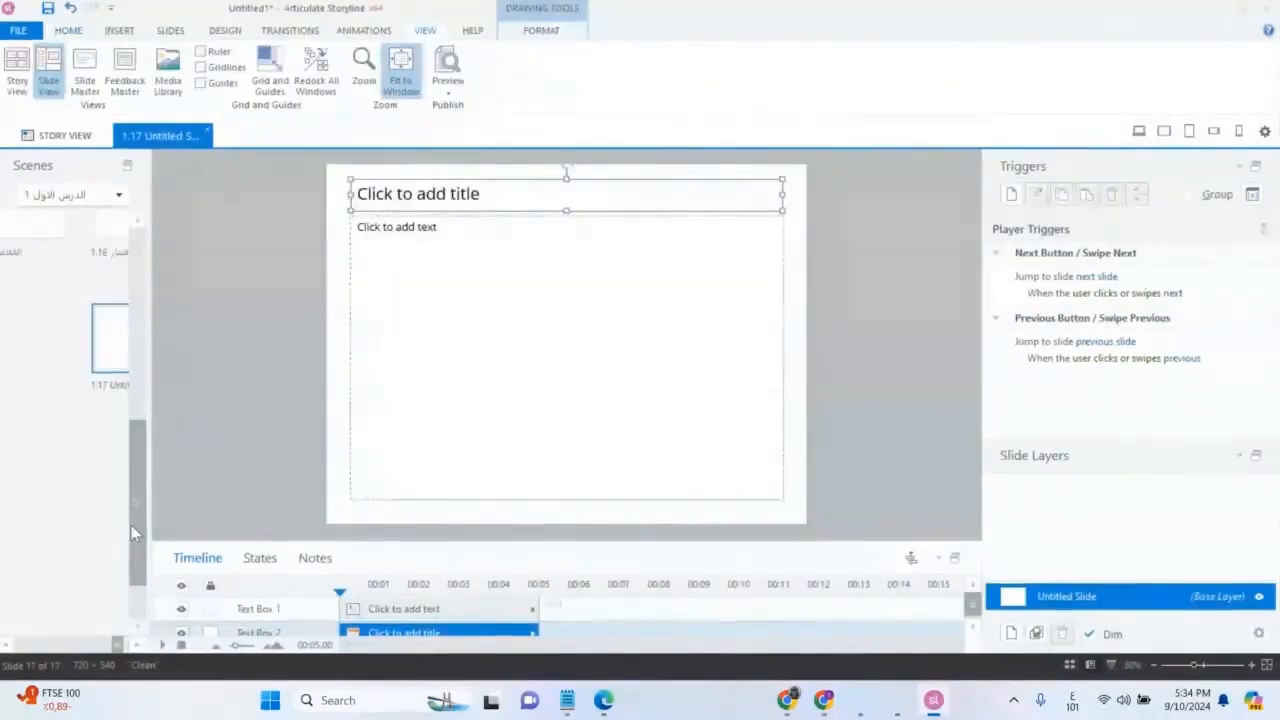
left_click(120, 645)
left_click(122, 645)
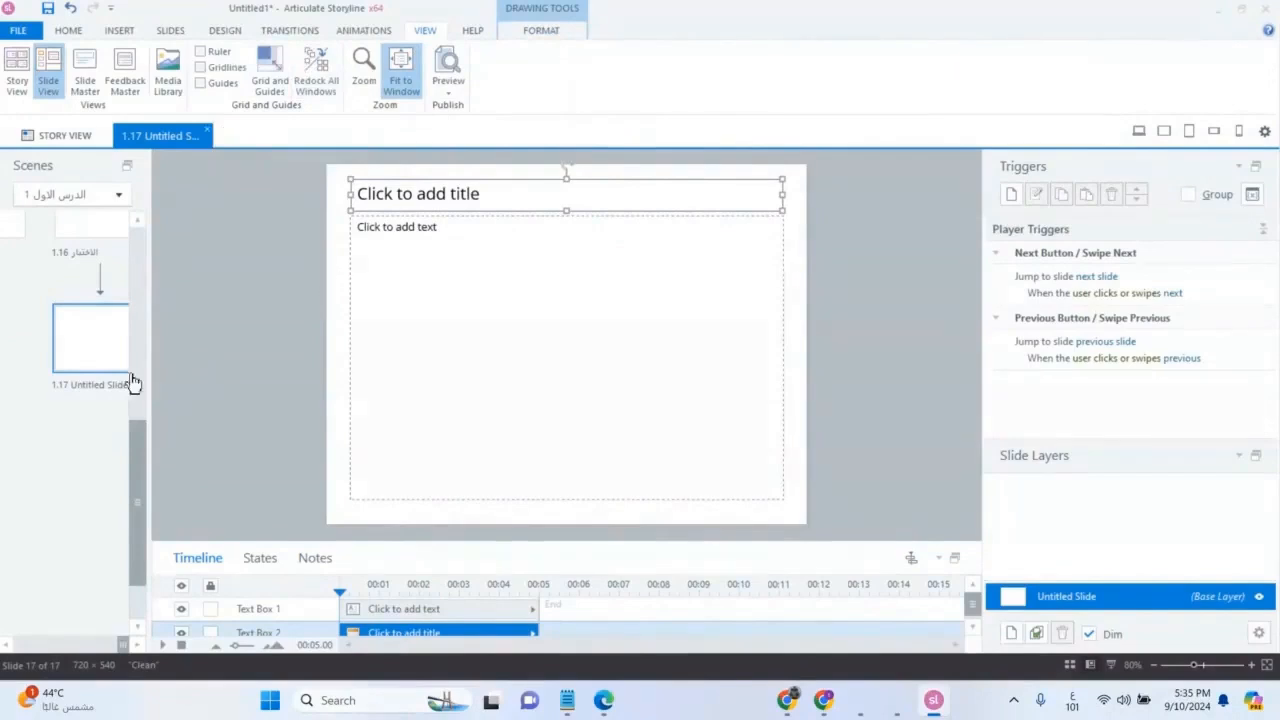
right_click(91, 365)
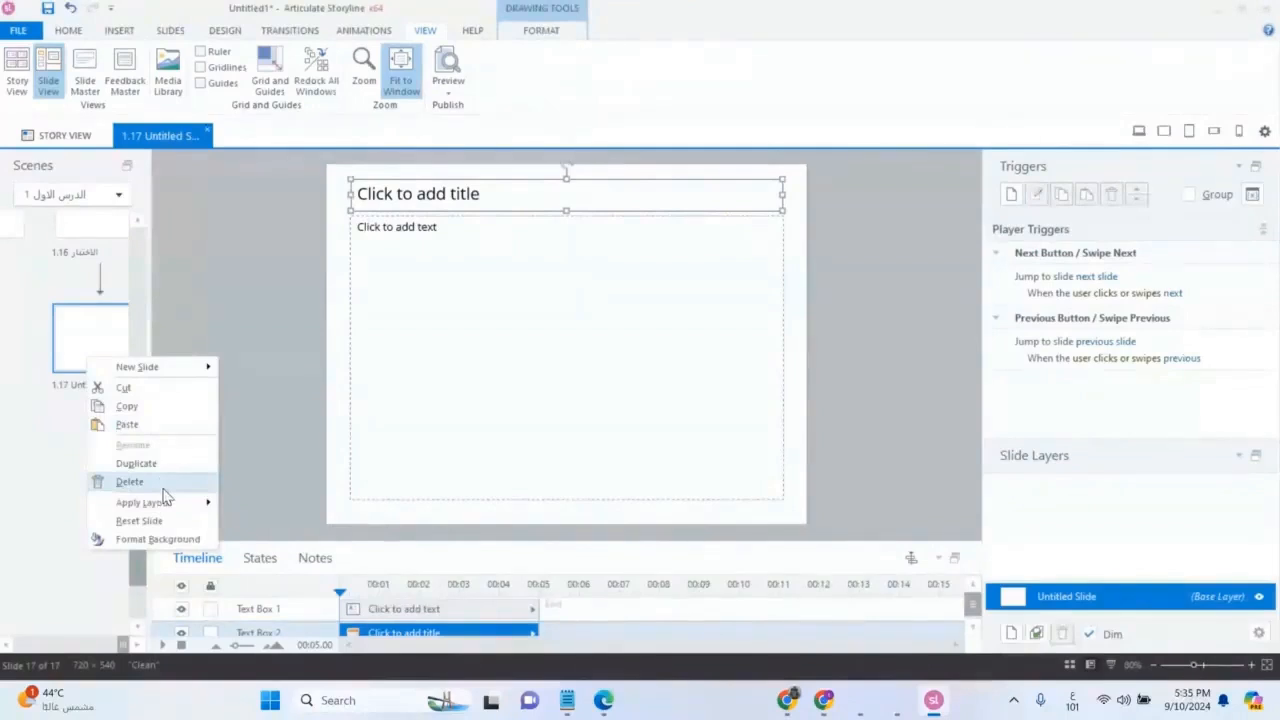
double_click(112, 32)
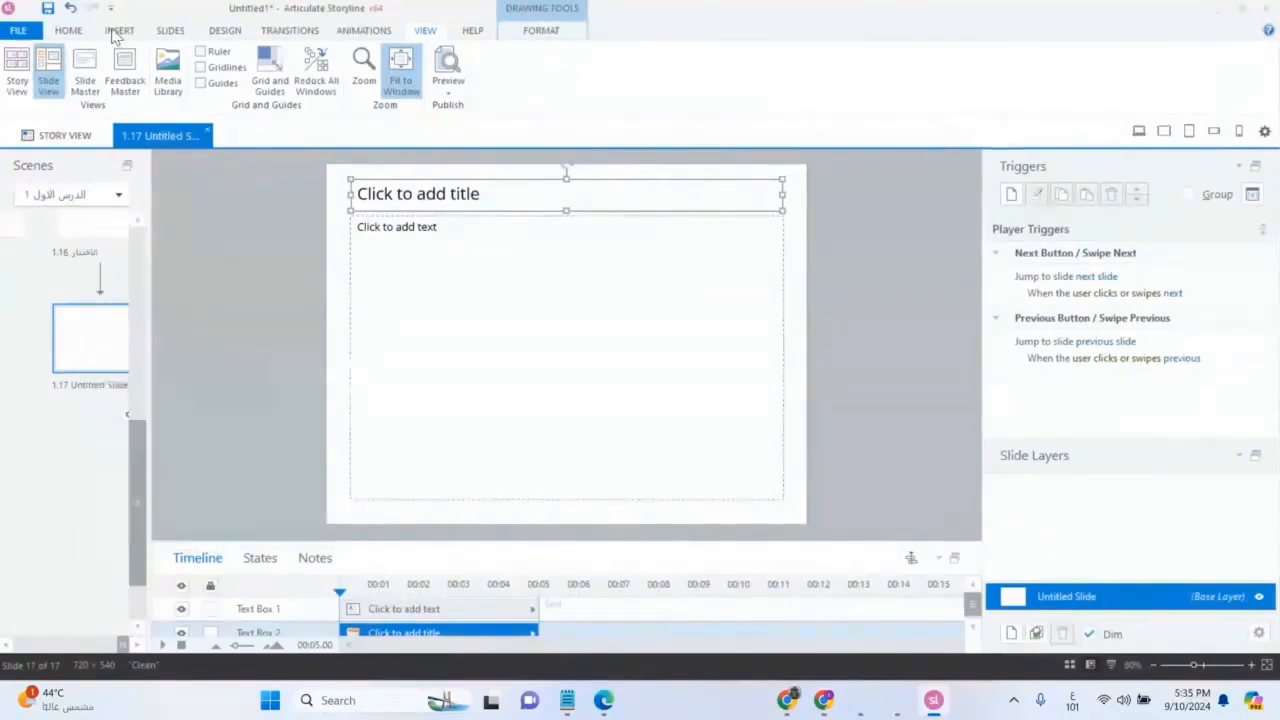
left_click(115, 32)
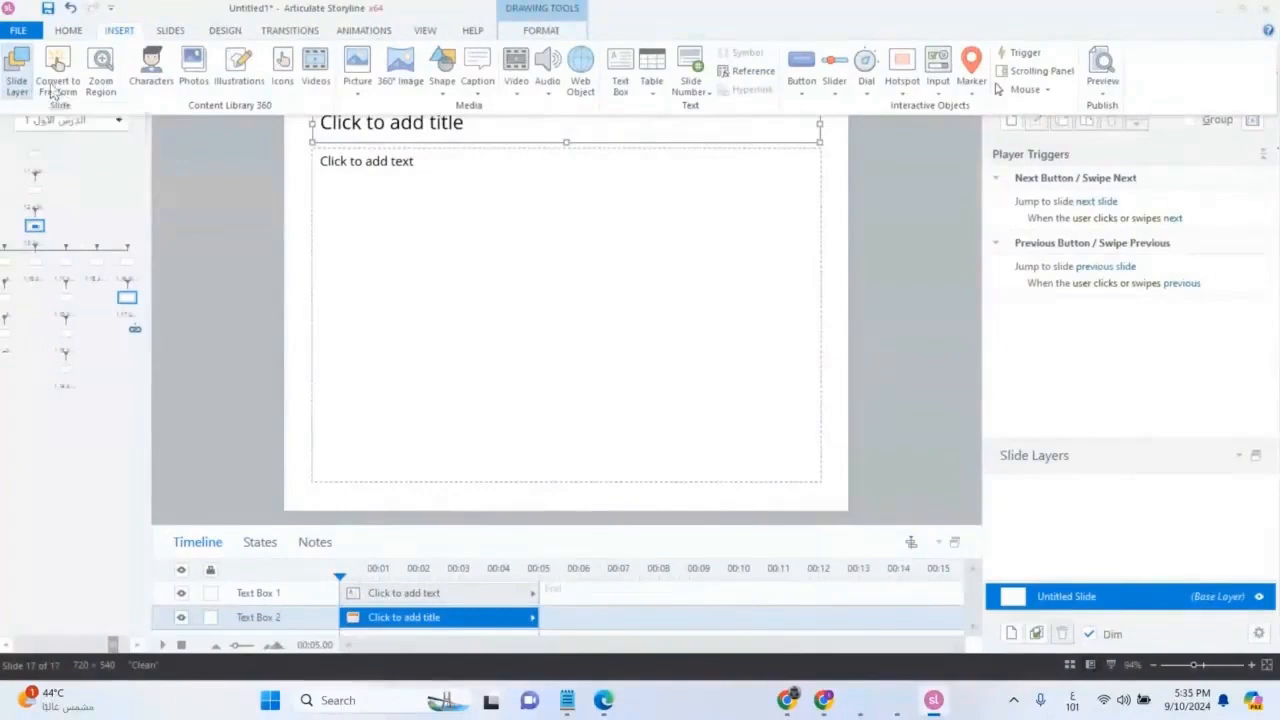
left_click(68, 30)
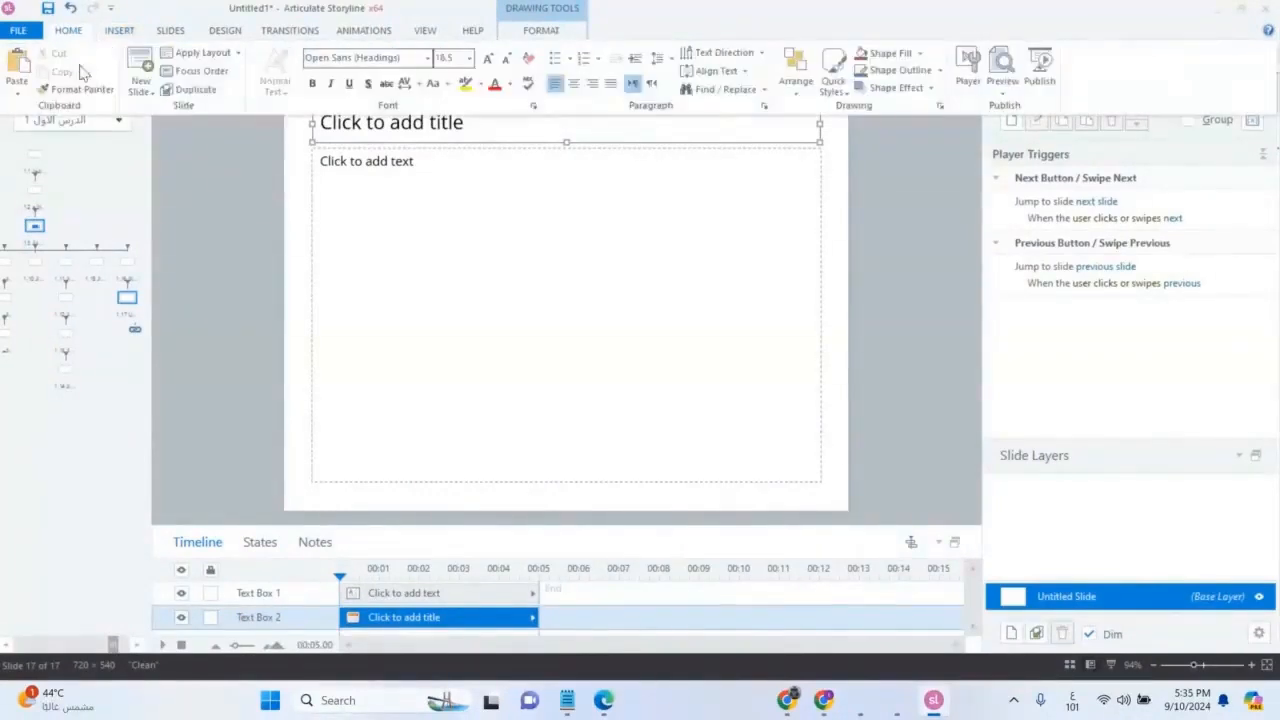
left_click(141, 90)
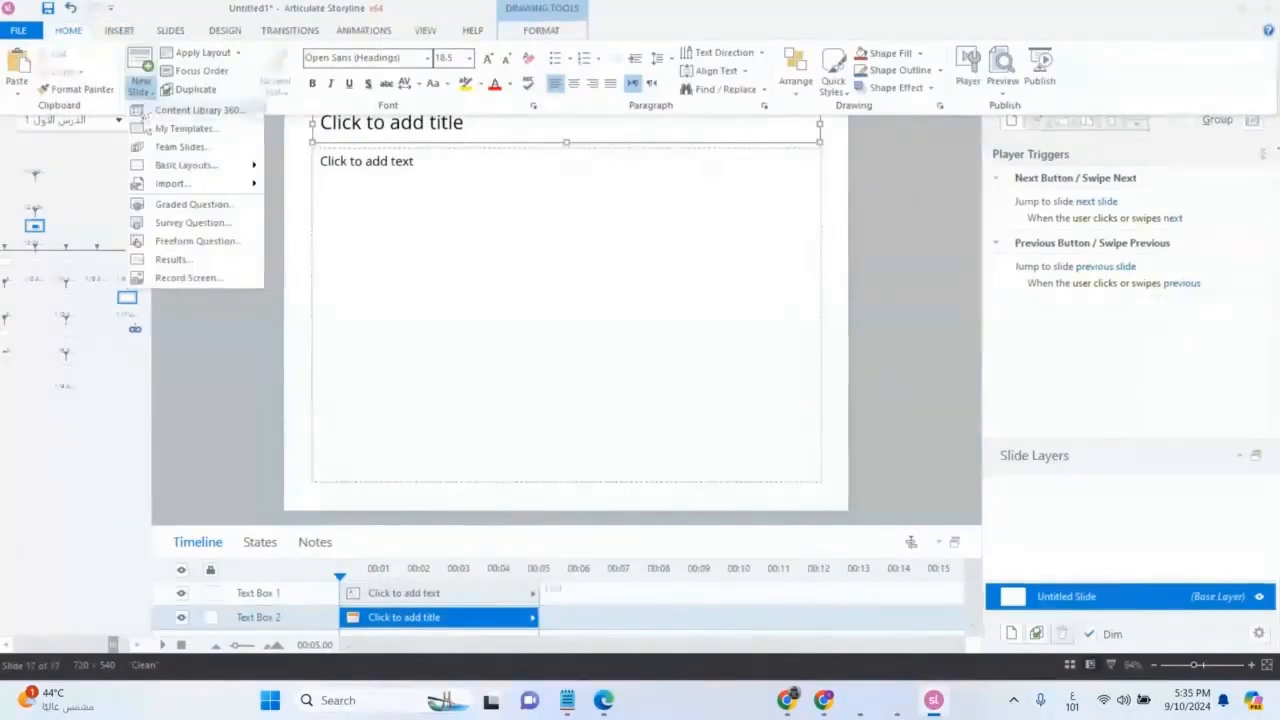
mouse_move(200, 175)
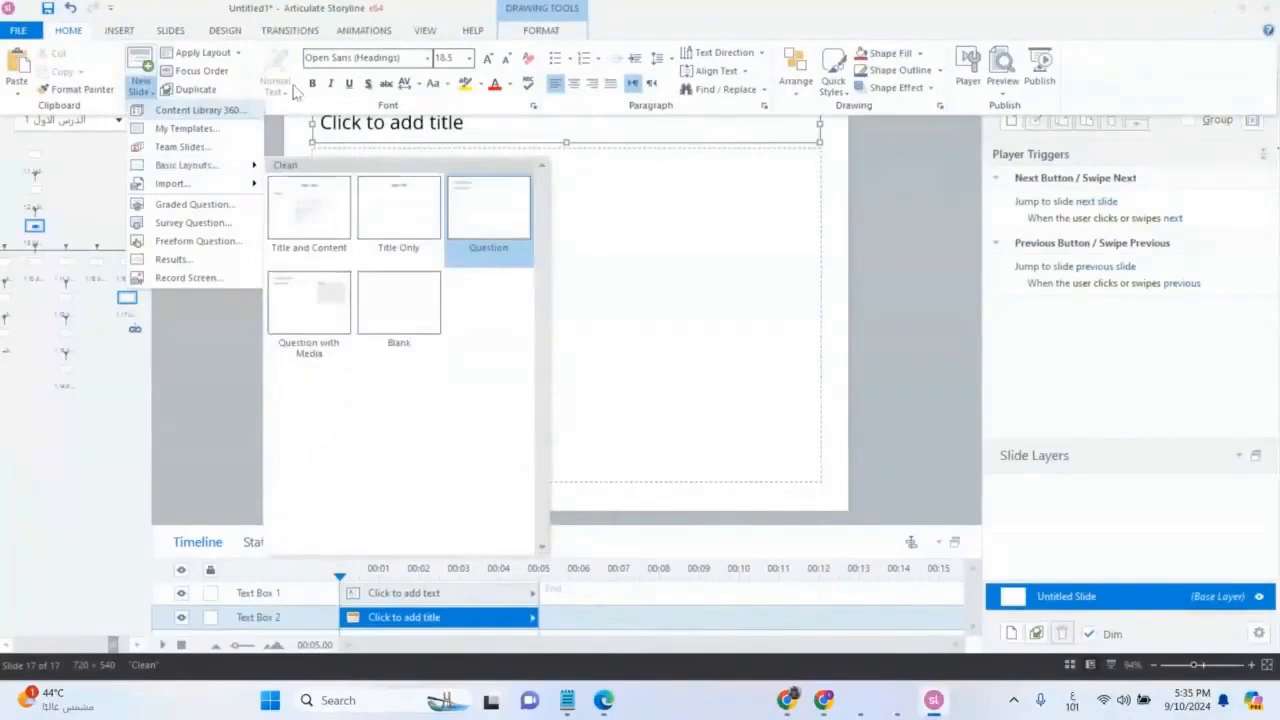
left_click(440, 40)
left_click(428, 32)
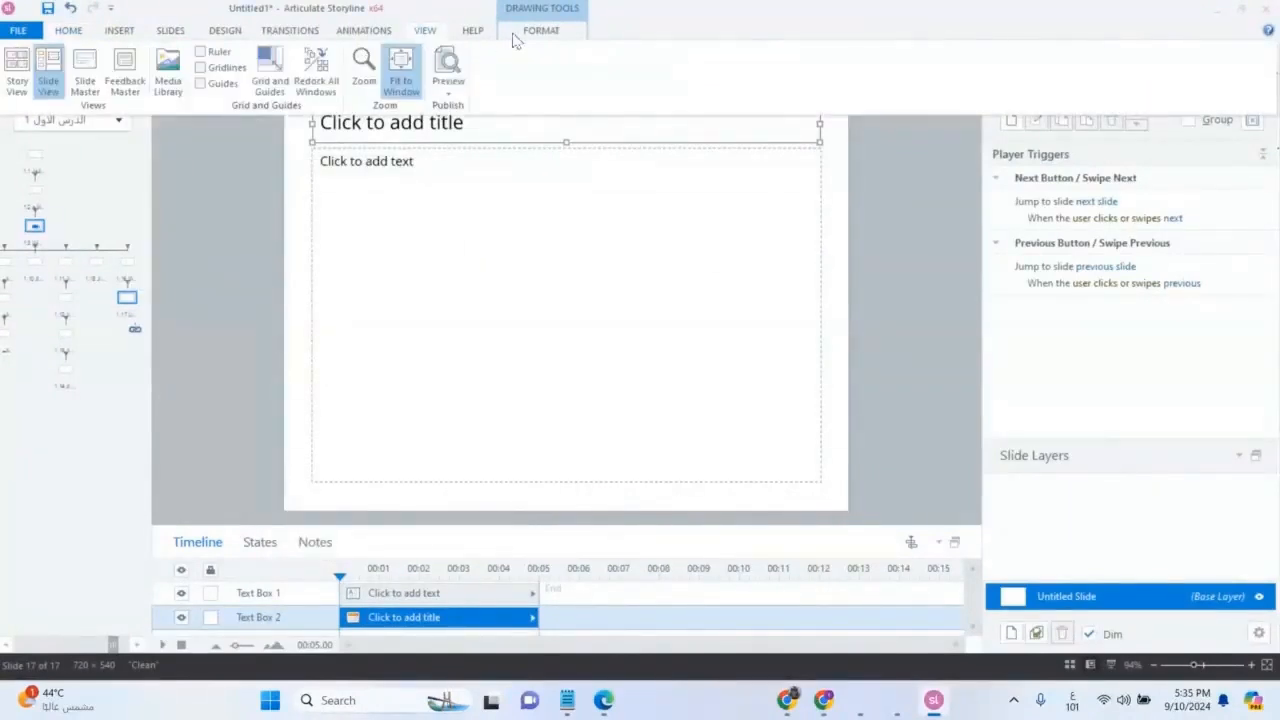
left_click(520, 38)
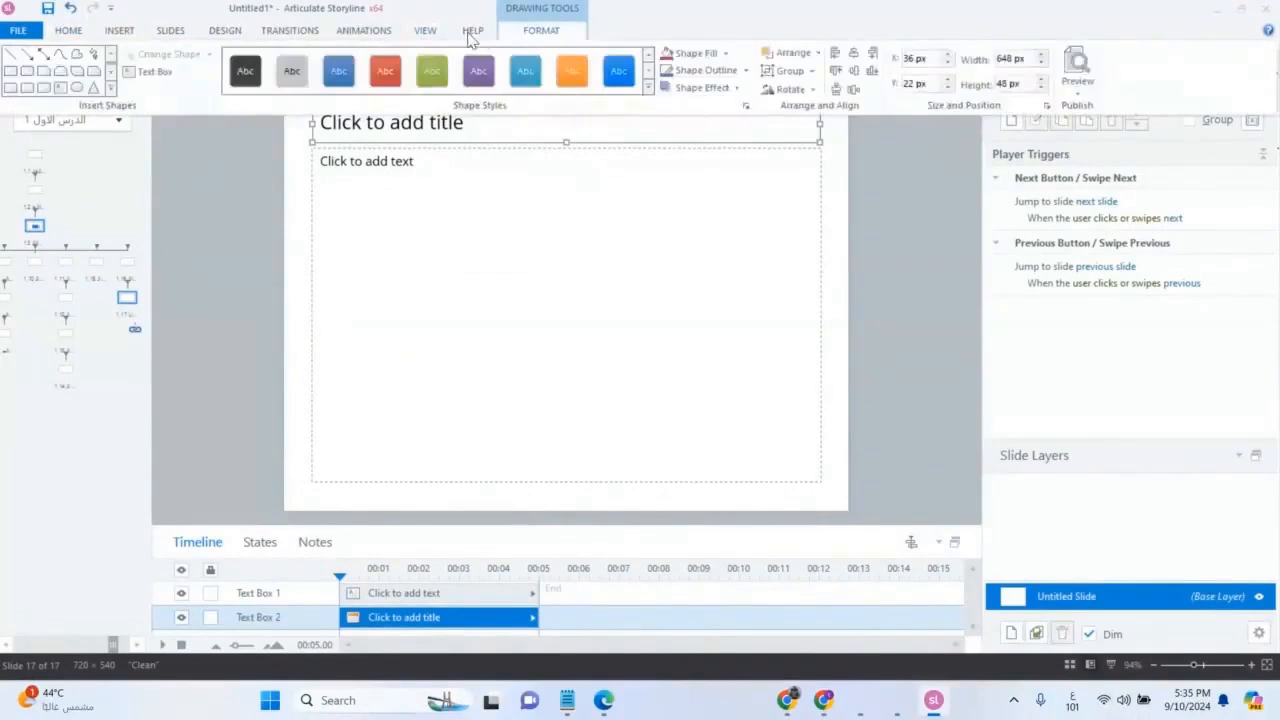
left_click(470, 33)
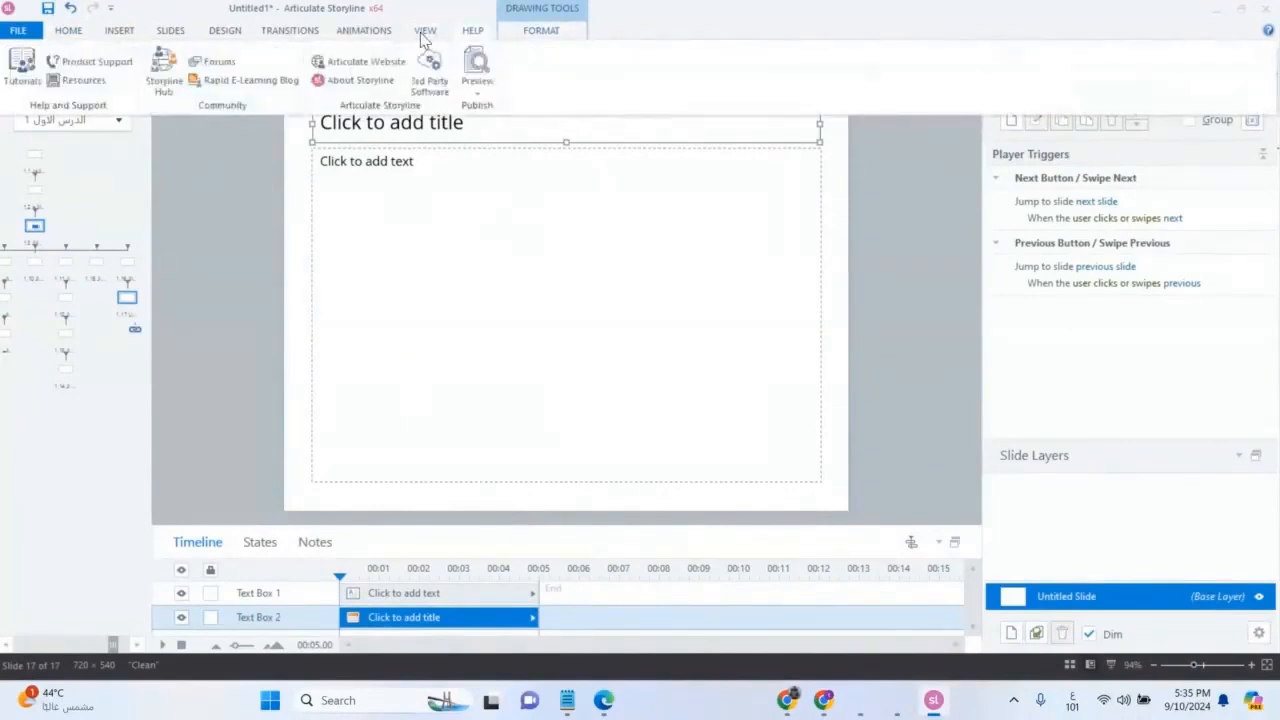
left_click(424, 34)
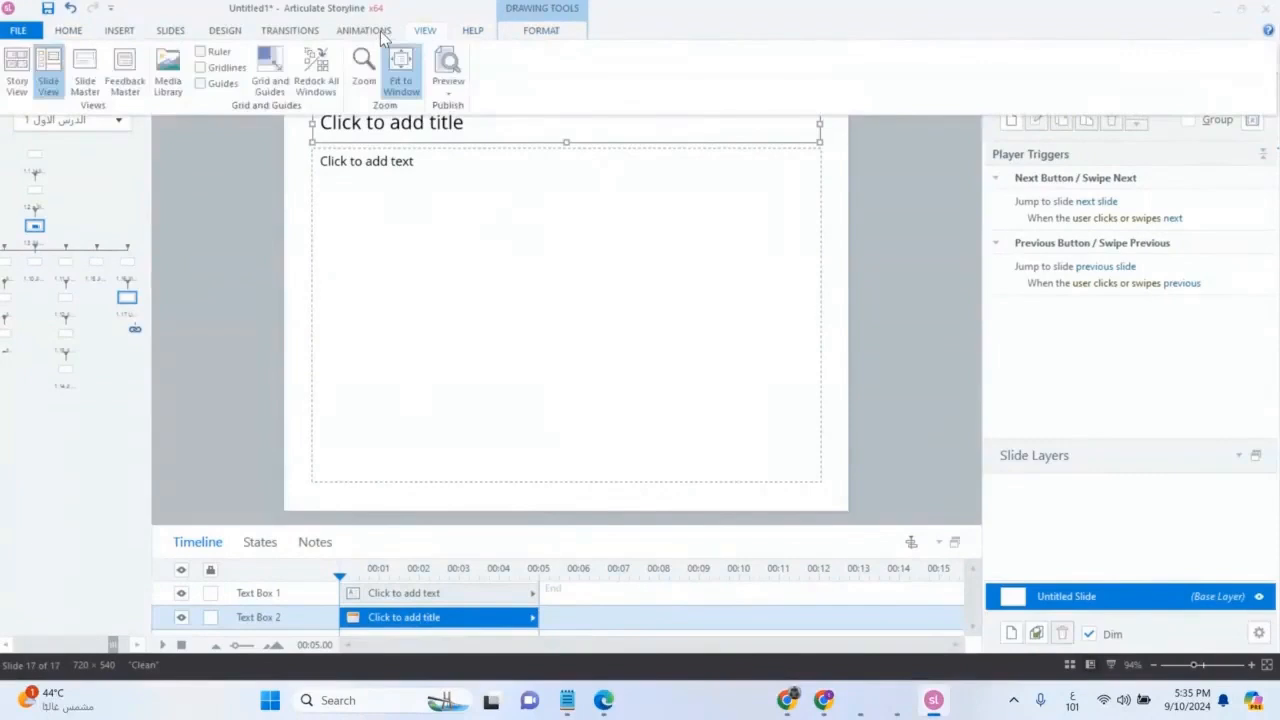
left_click(378, 34)
left_click(290, 37)
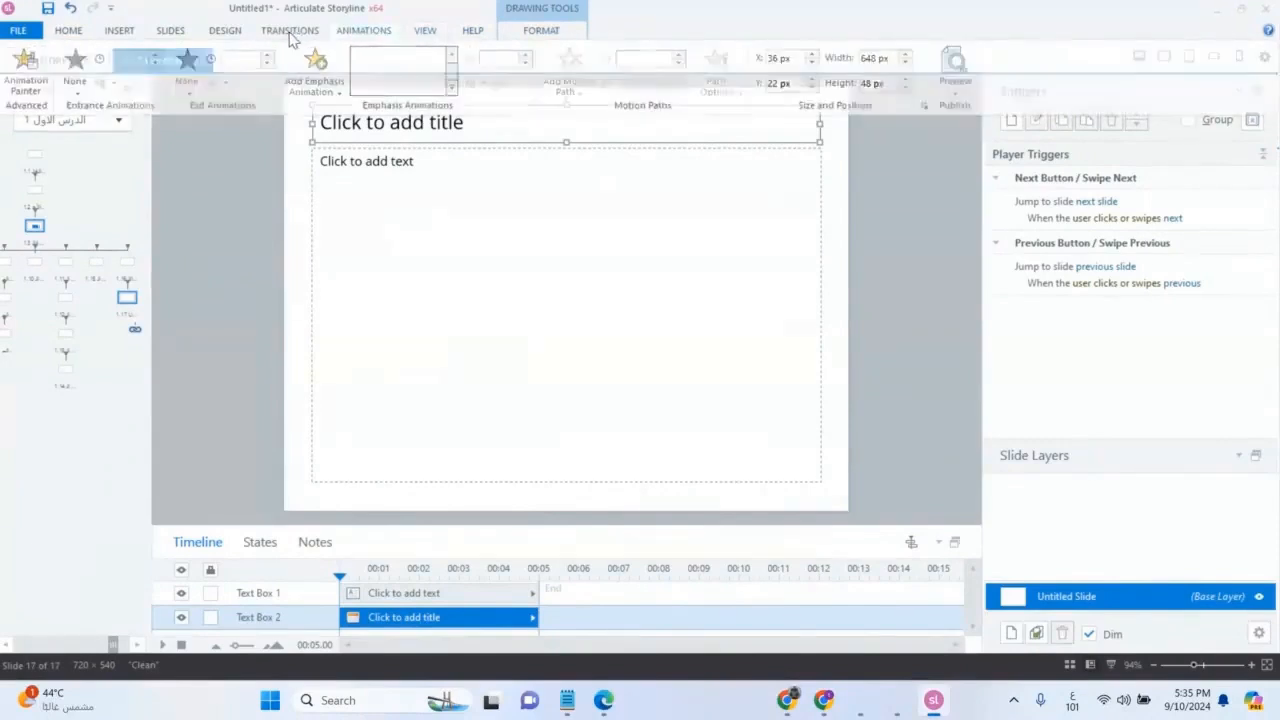
left_click(224, 32)
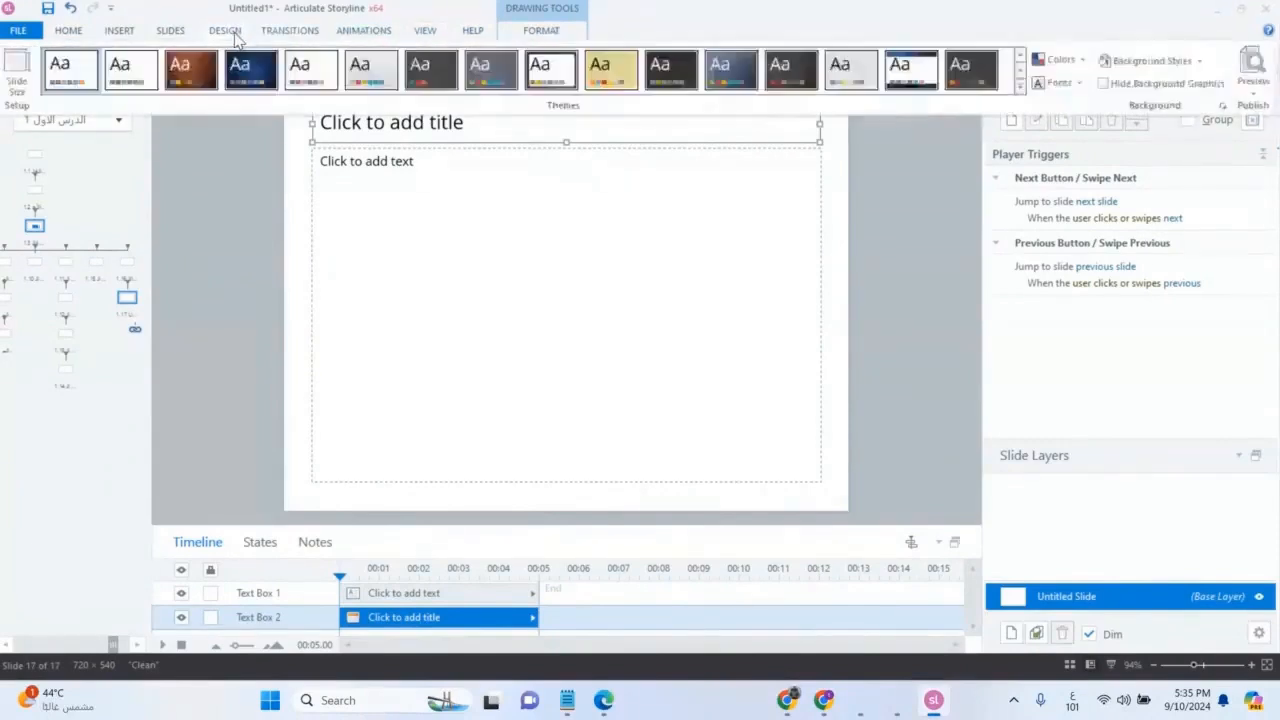
left_click(172, 34)
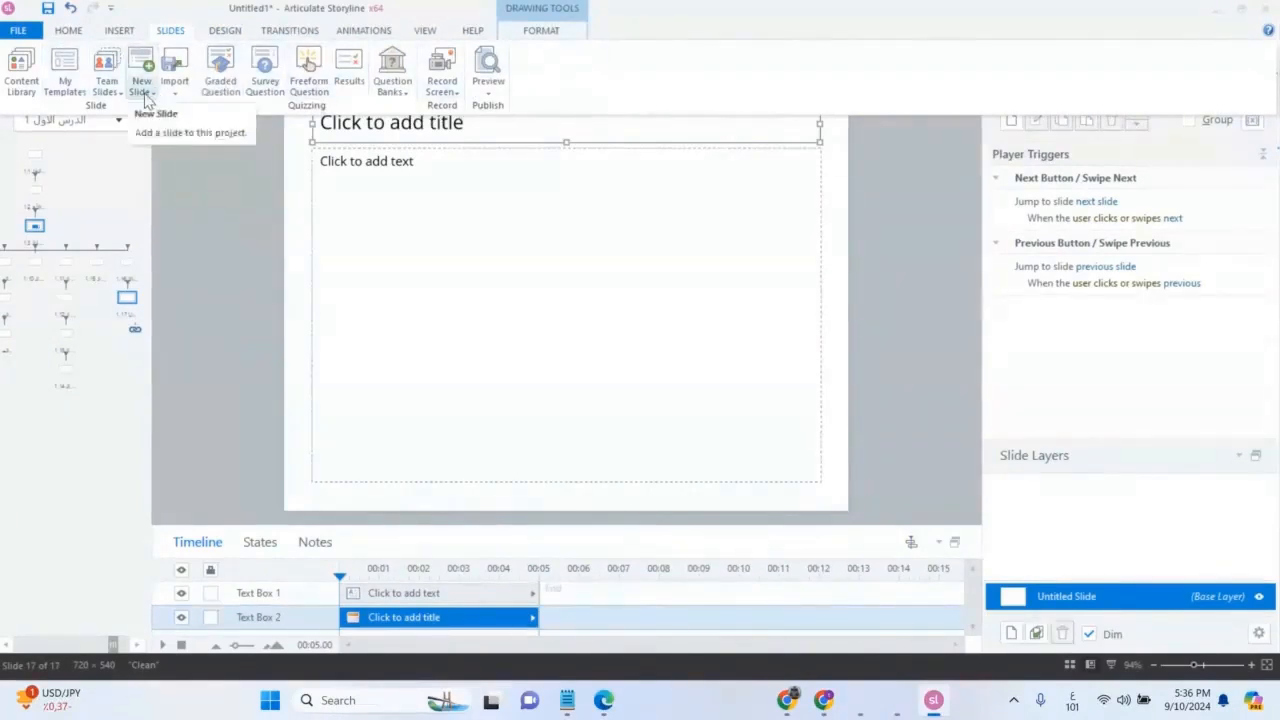
left_click(68, 30)
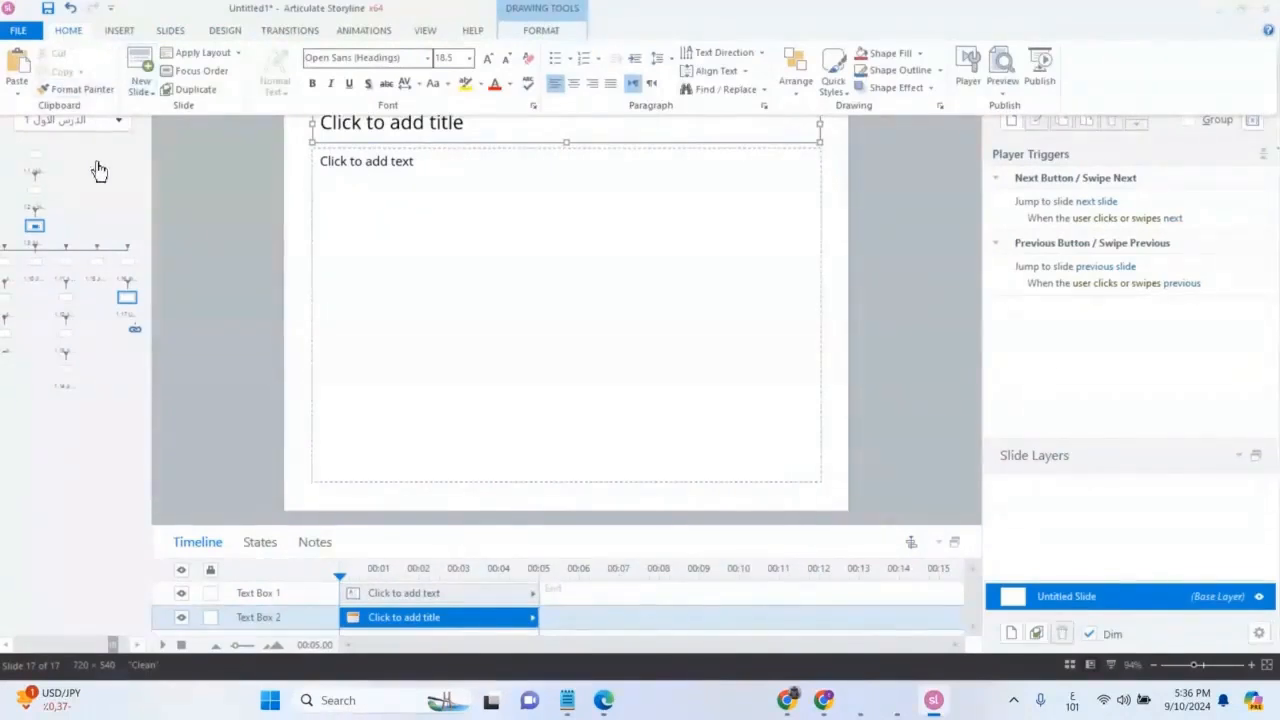
left_click(880, 259)
Return to the story view and delete untitled slide 1.17 beneath slide 1.16.
left_click(62, 60)
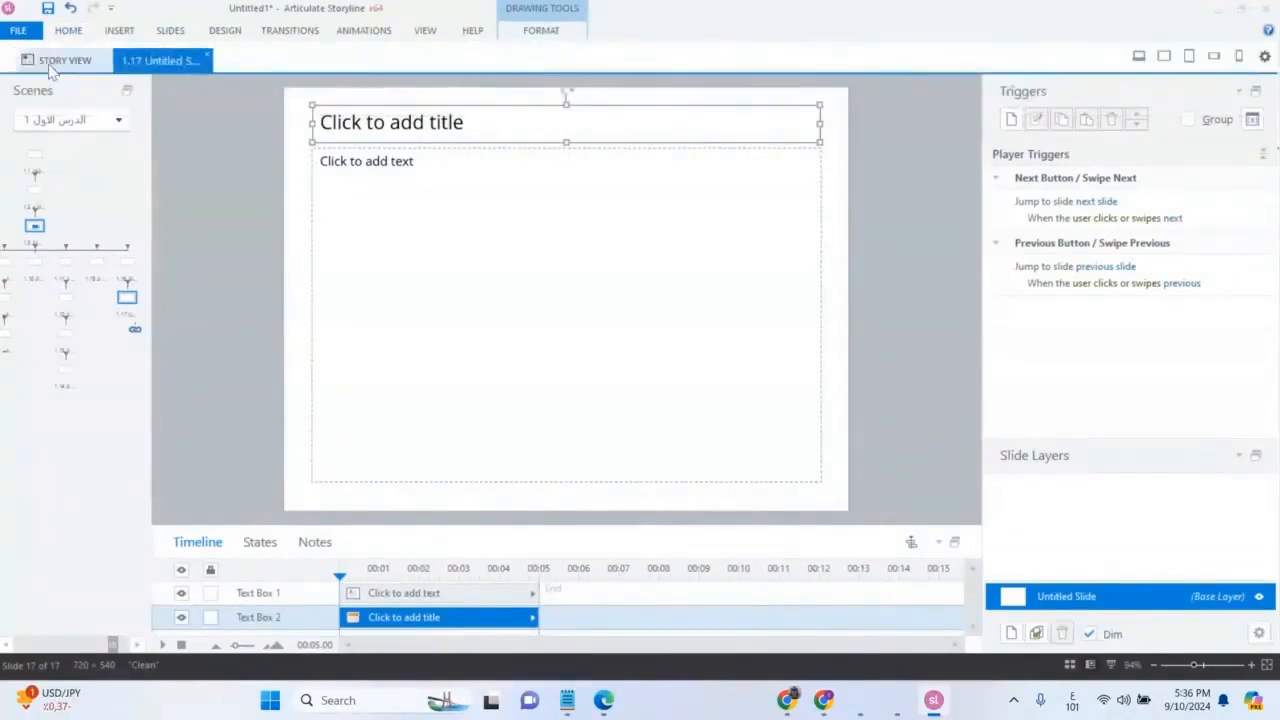
scroll(752, 477, "up", 2)
left_click(752, 480)
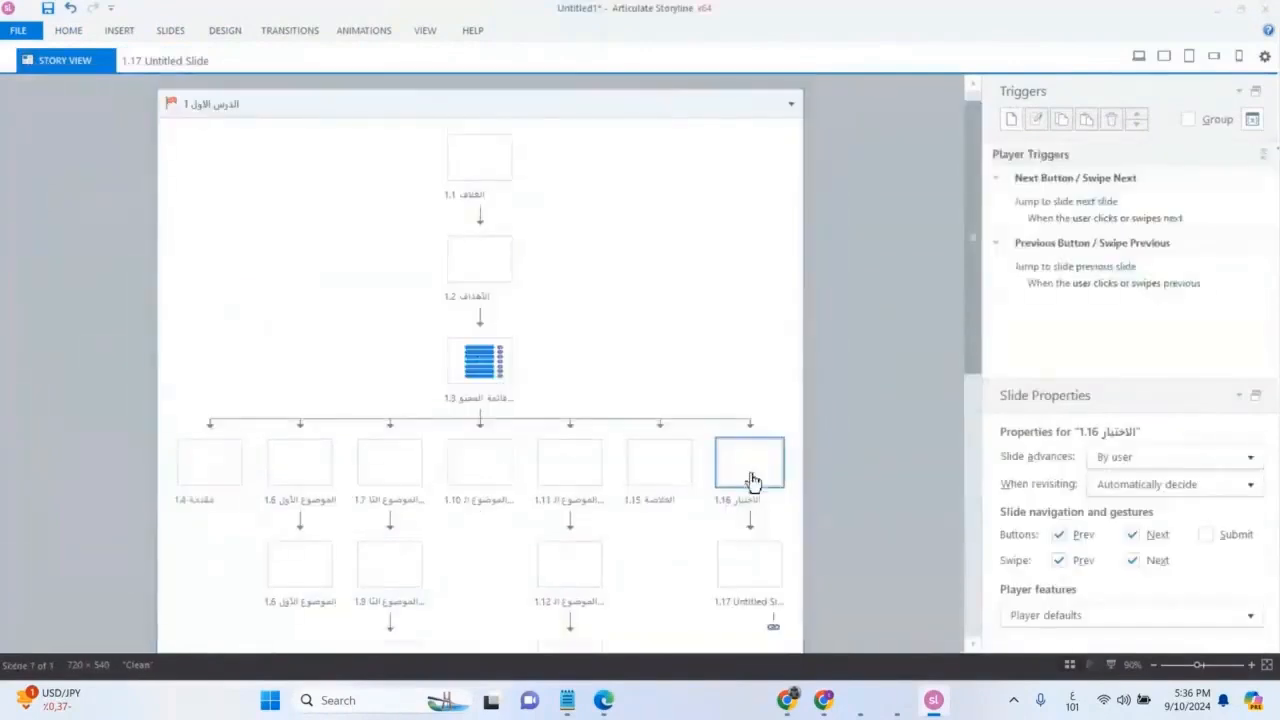
scroll(761, 548, "down", 1)
left_click(761, 522)
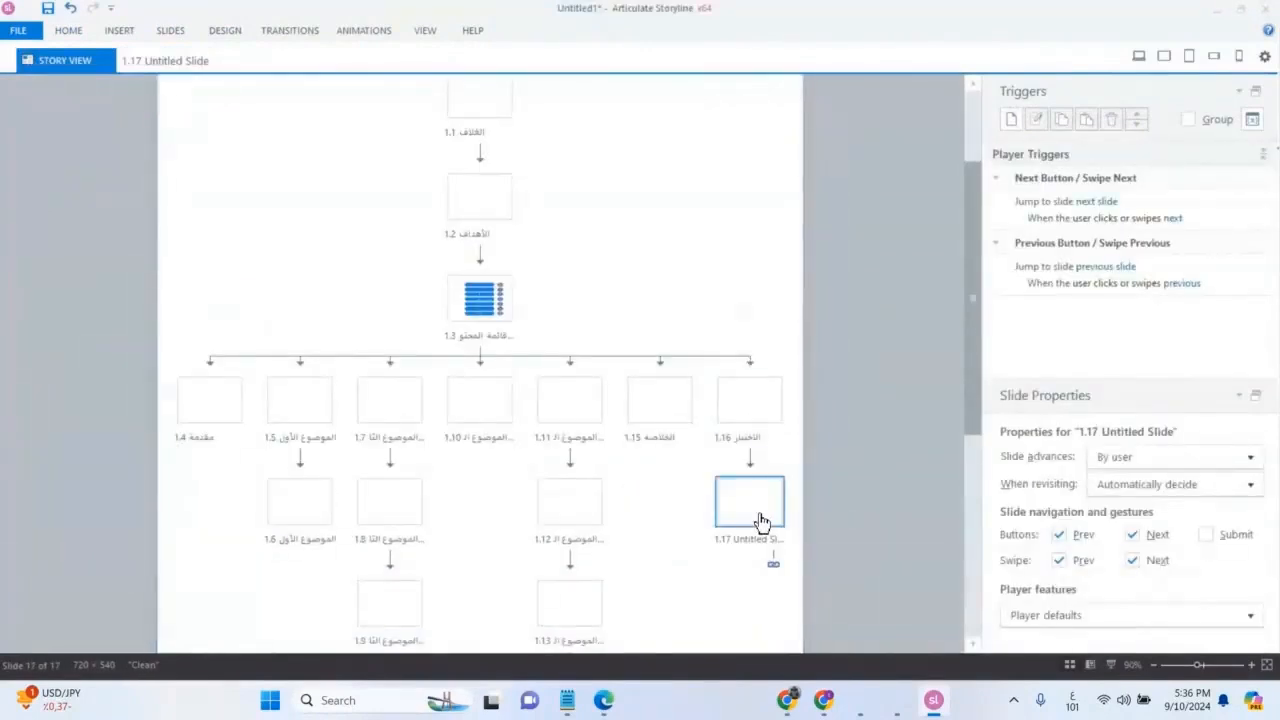
key("Delete")
left_click(657, 400)
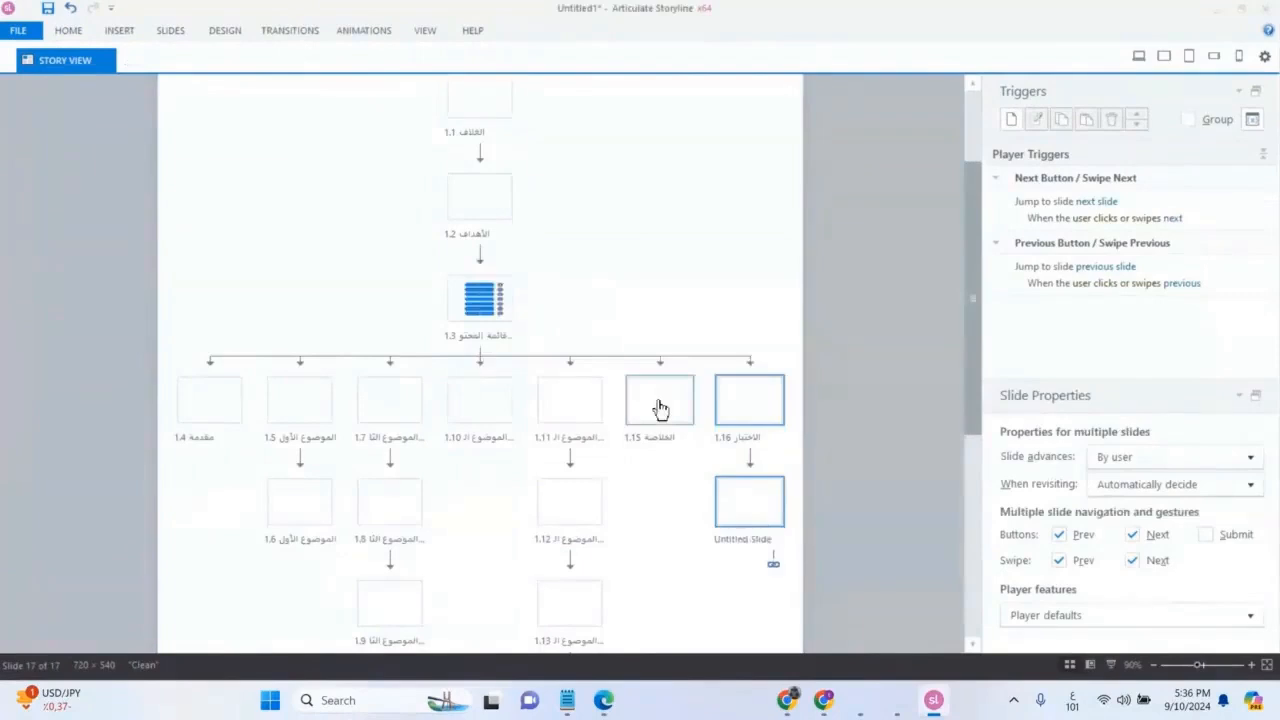
Insert a built-in True/False graded question slide after slide 1.16.
right_click(752, 410)
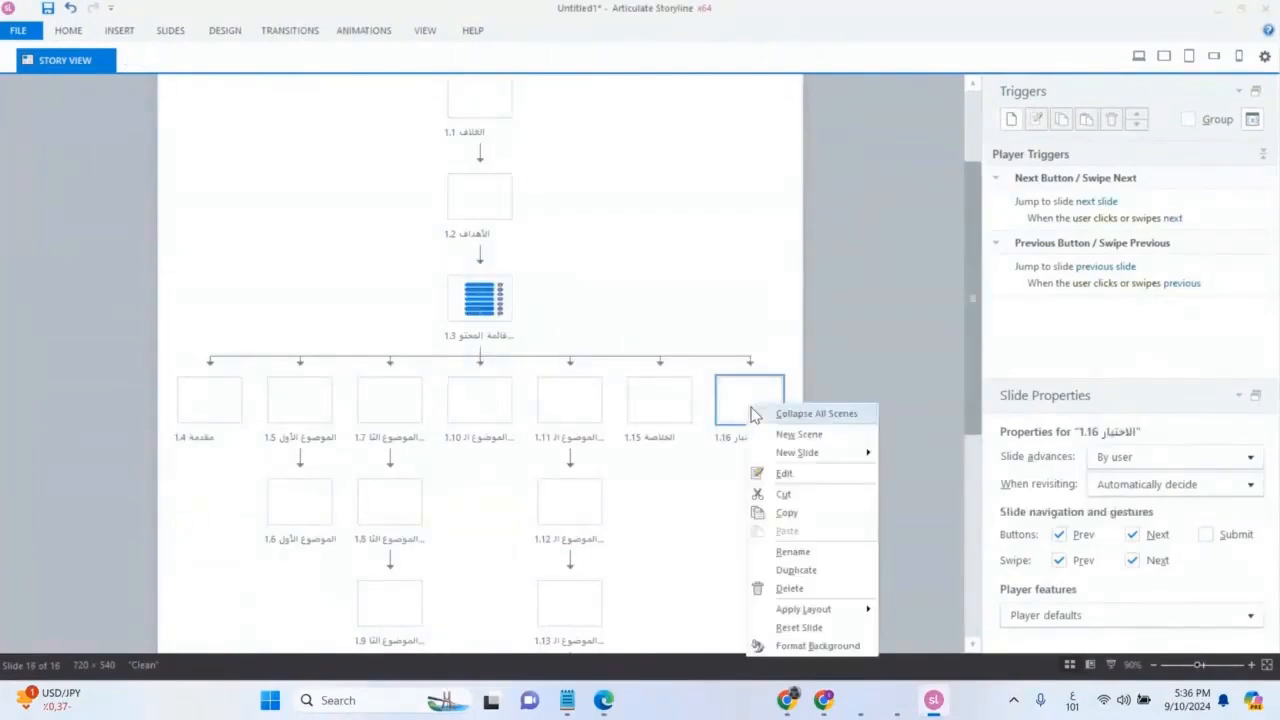
mouse_move(778, 452)
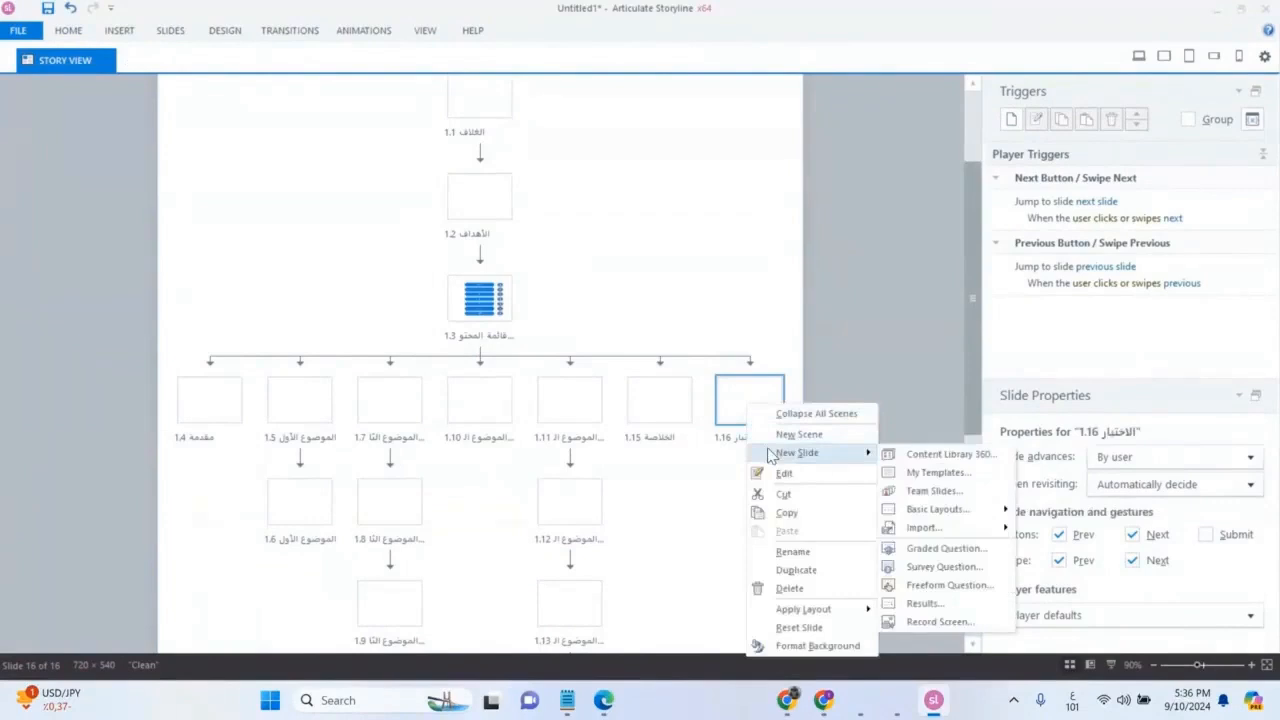
left_click(935, 548)
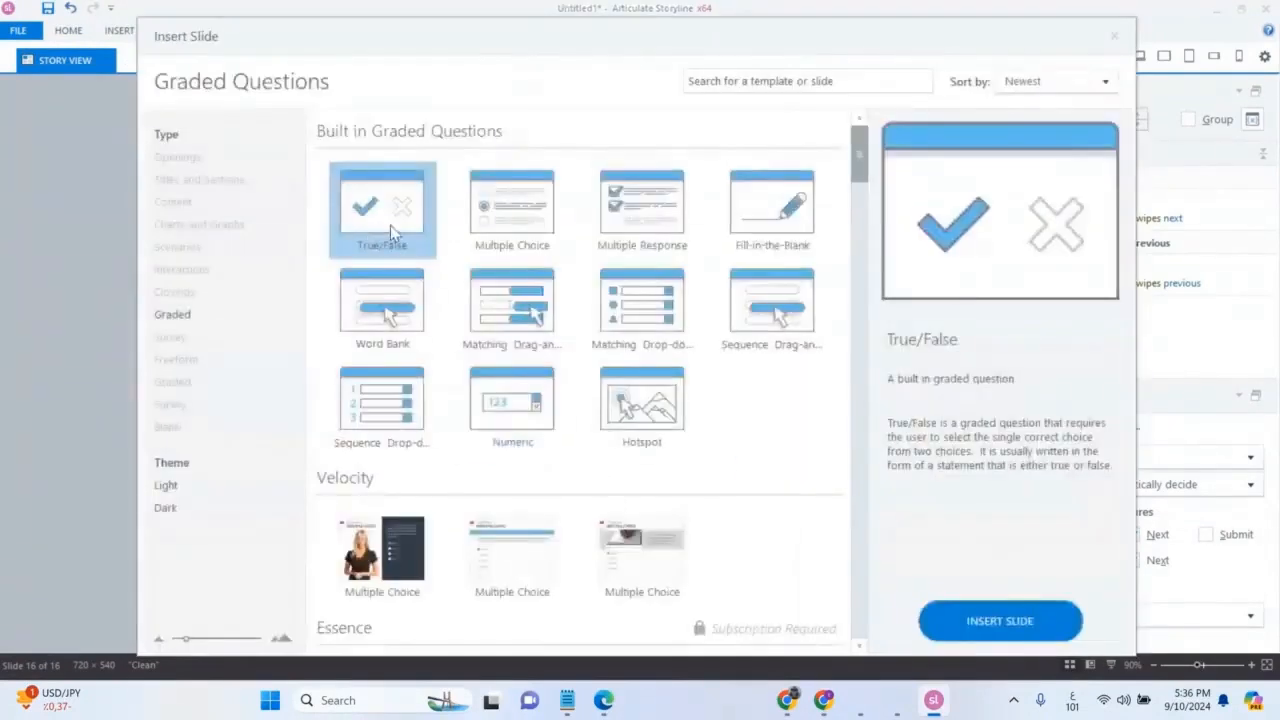
left_click(1000, 622)
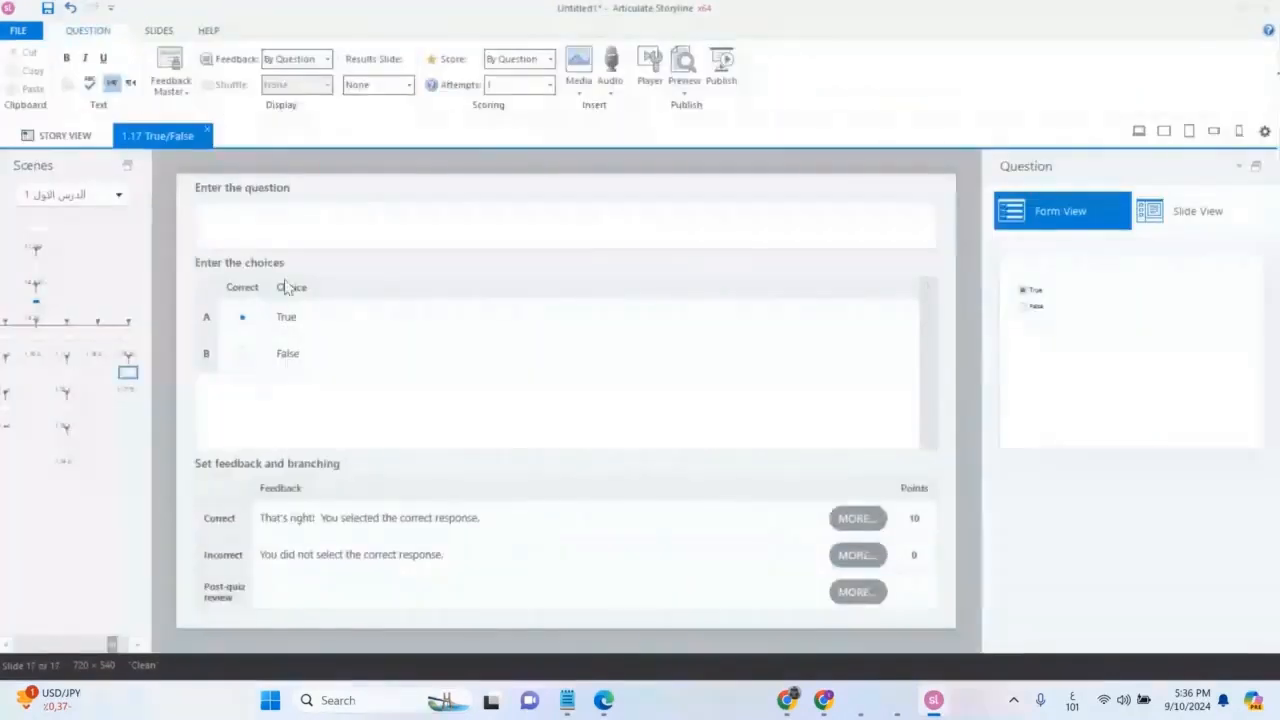
Enter "س 1" as the True/False question text and switch the question to Slide View.
left_click(277, 221)
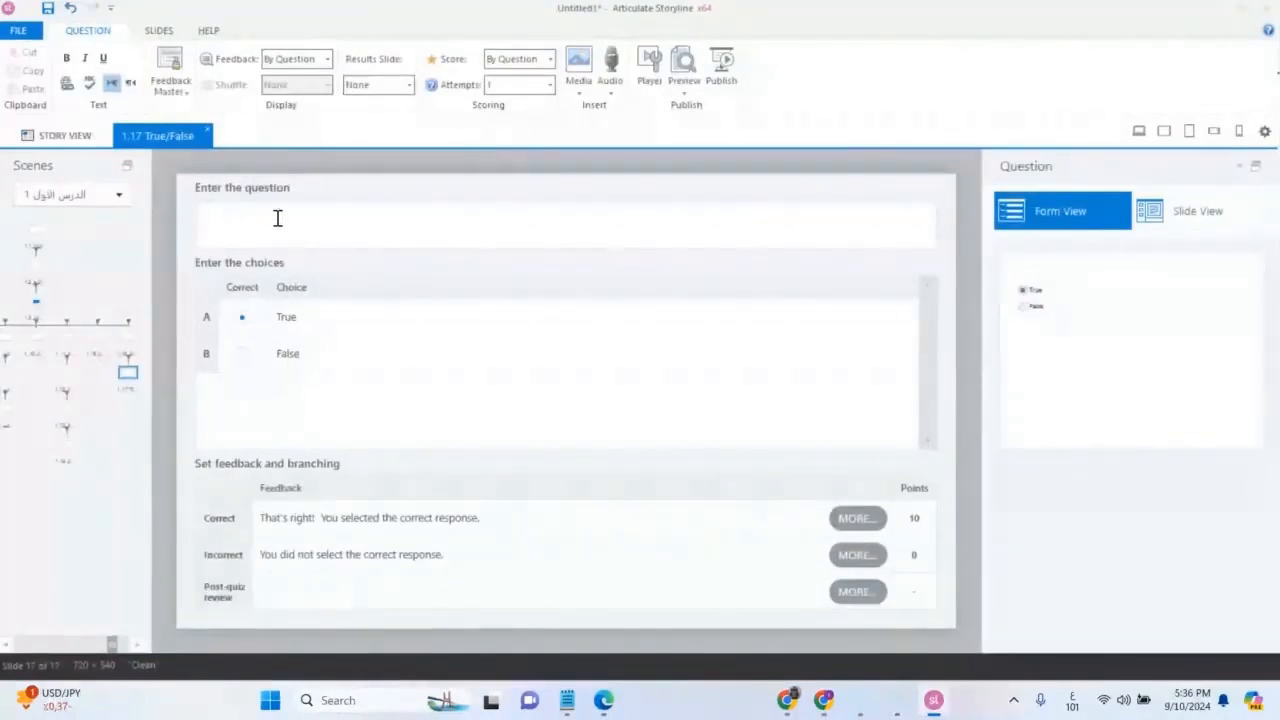
type("ص")
key("BackSpace")
type("س 1")
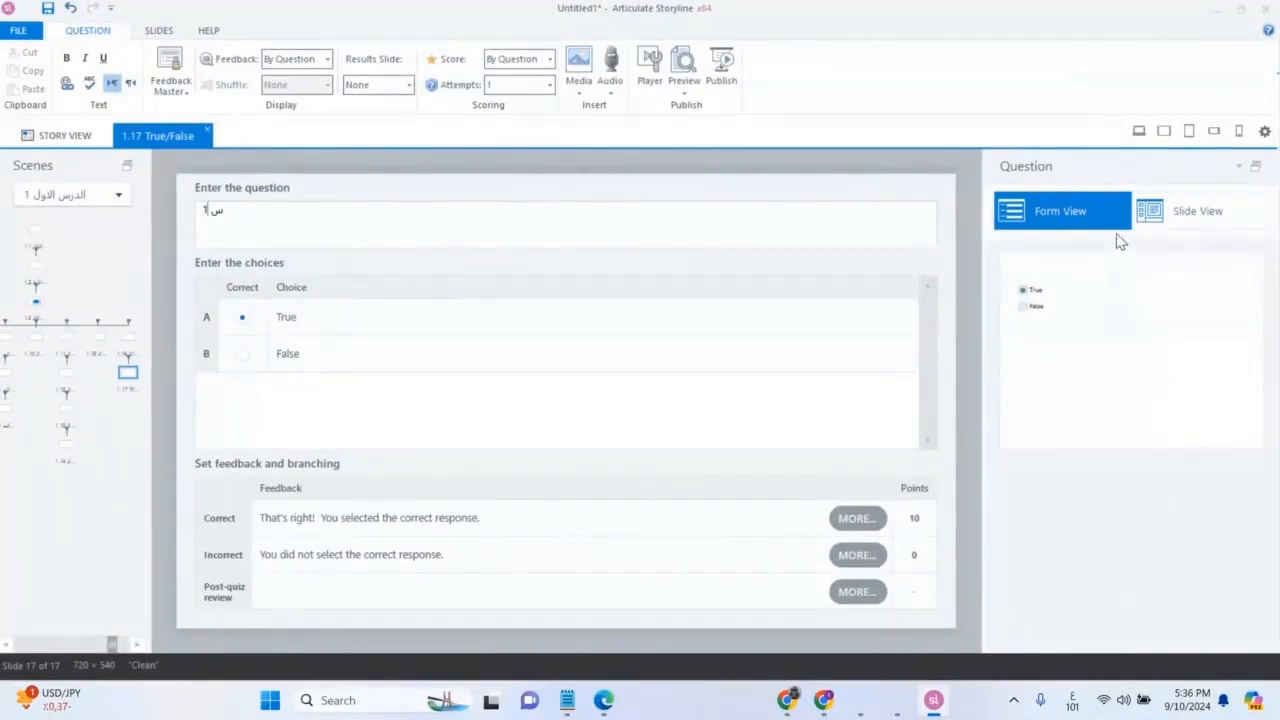
left_click(1190, 222)
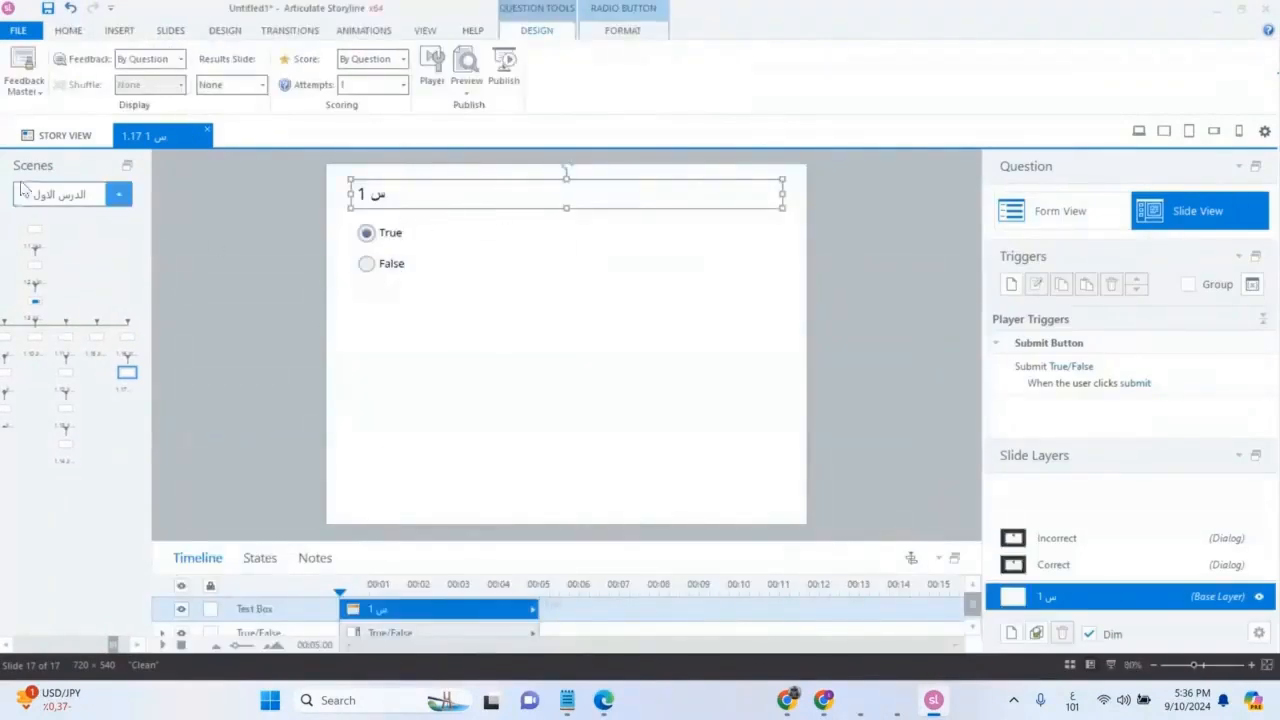
Insert a built-in Multiple Choice graded question after slide 1.17 and enter "س 2" as its question text.
left_click(55, 135)
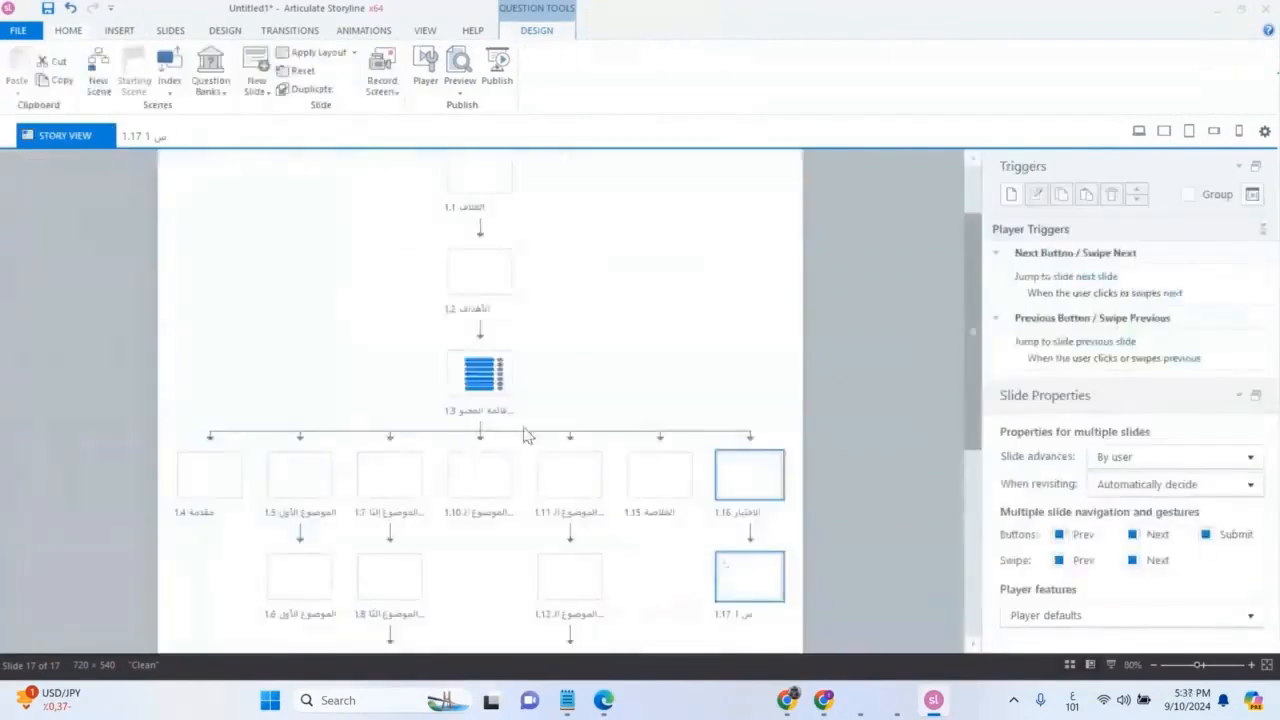
scroll(690, 470, "down", 1)
left_click(770, 530)
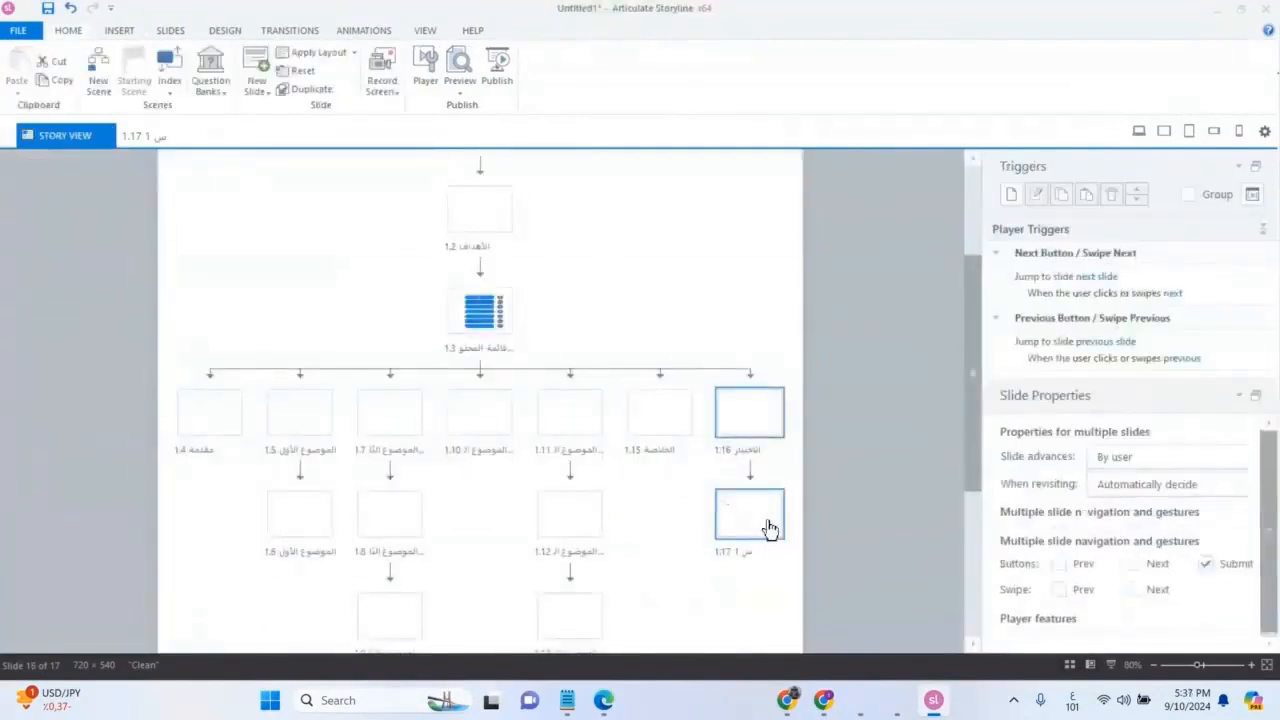
left_click(769, 528)
scroll(768, 520, "down", 2)
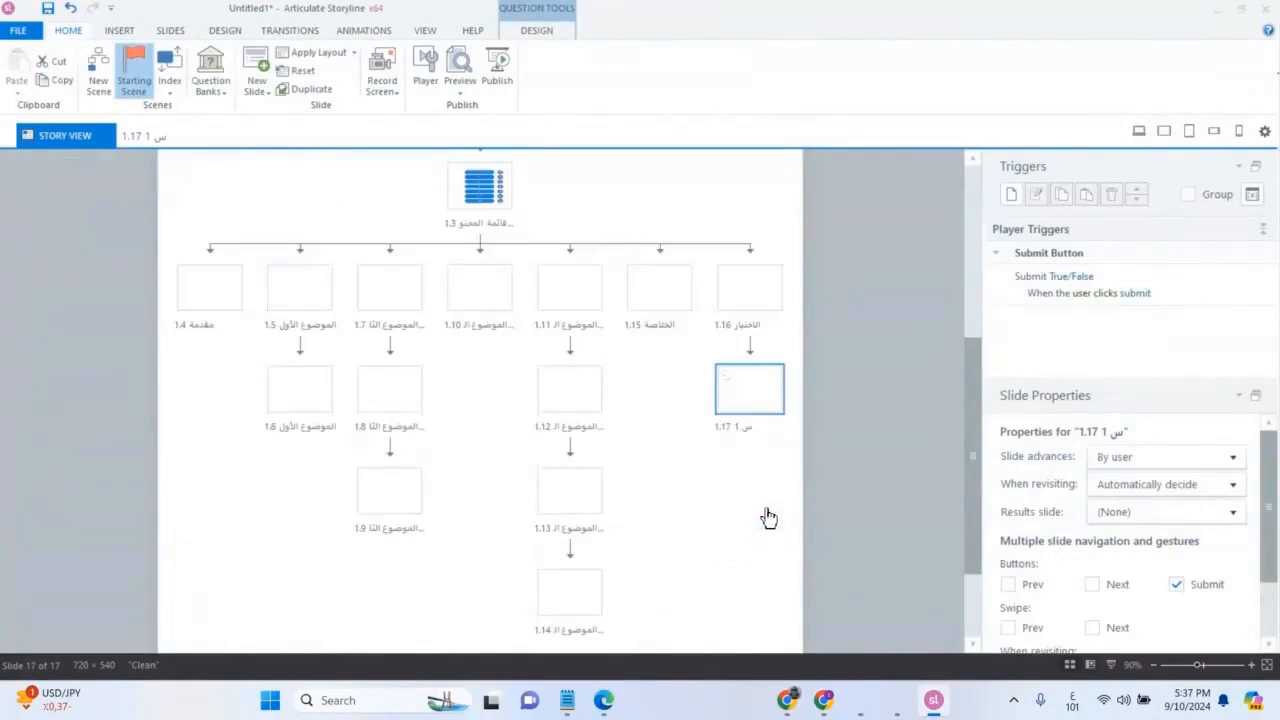
right_click(737, 392)
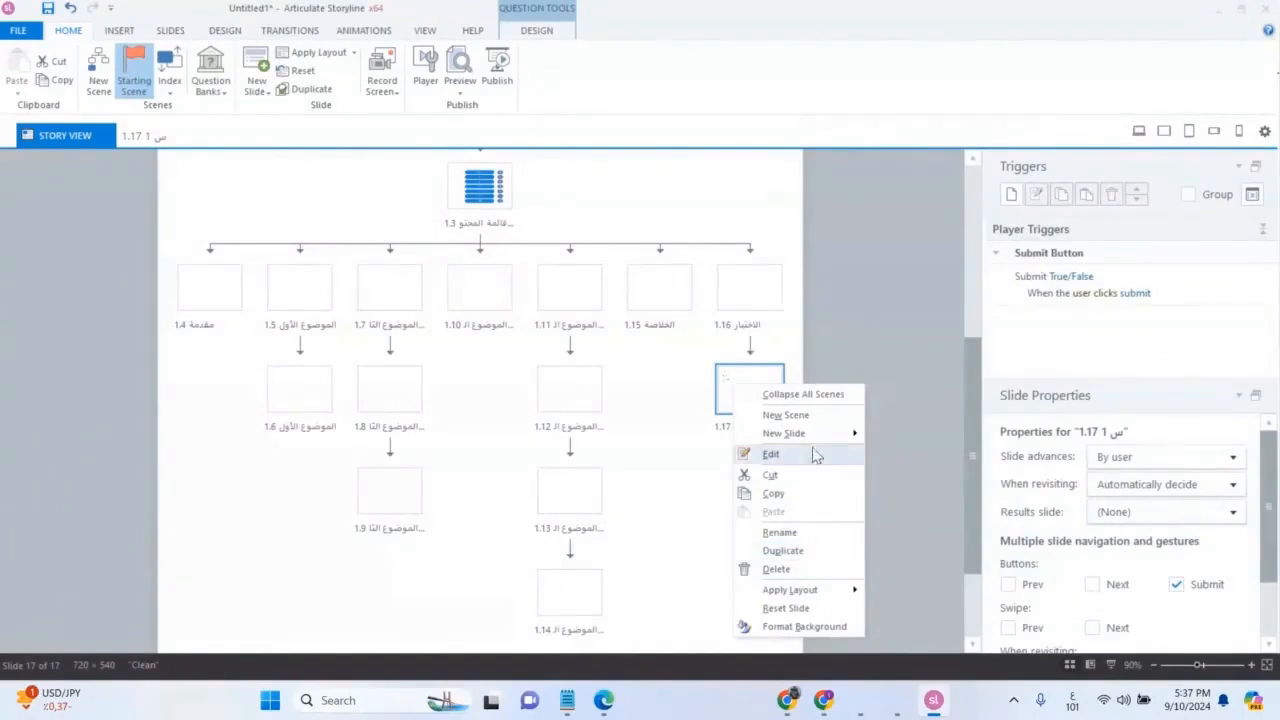
mouse_move(817, 442)
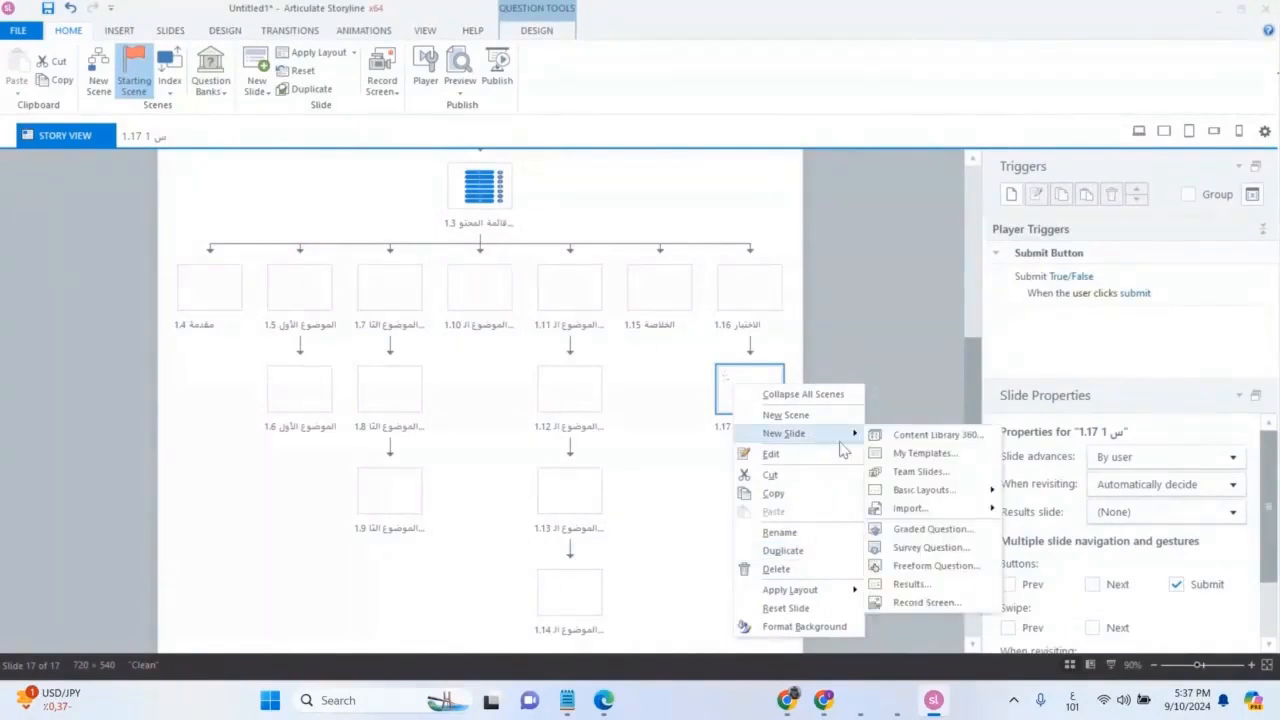
left_click(932, 529)
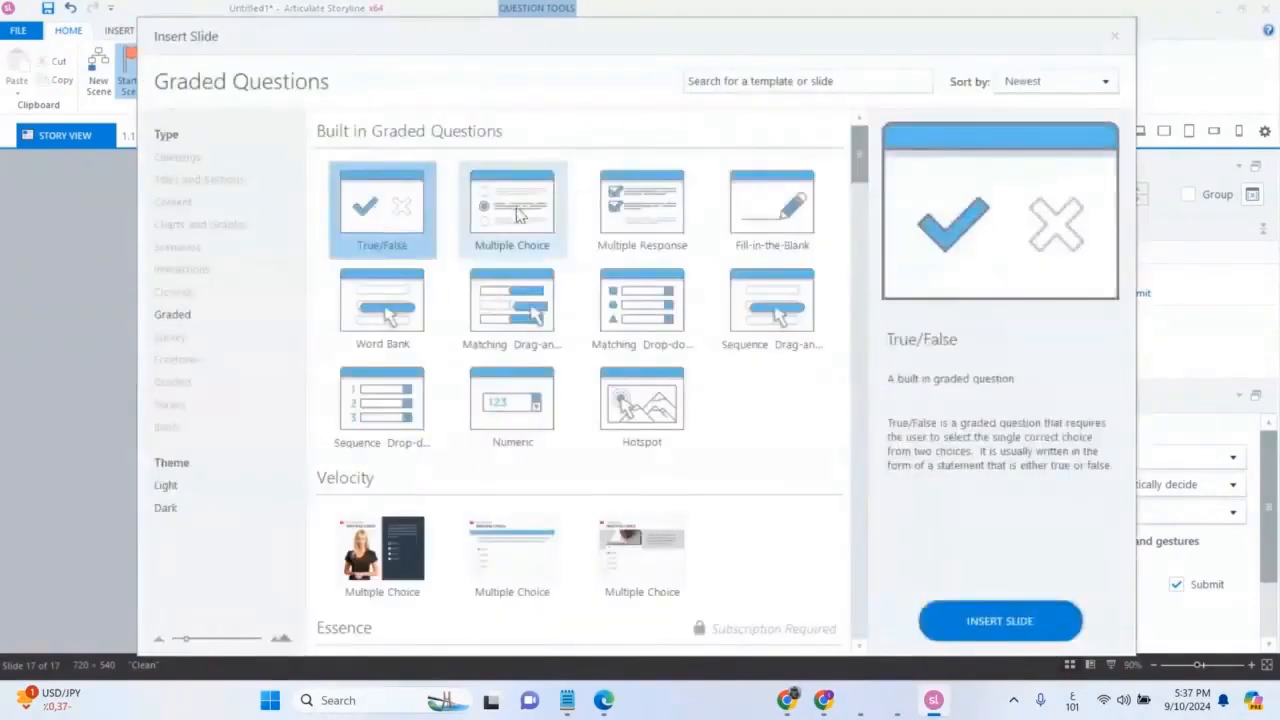
left_click(540, 230)
left_click(985, 630)
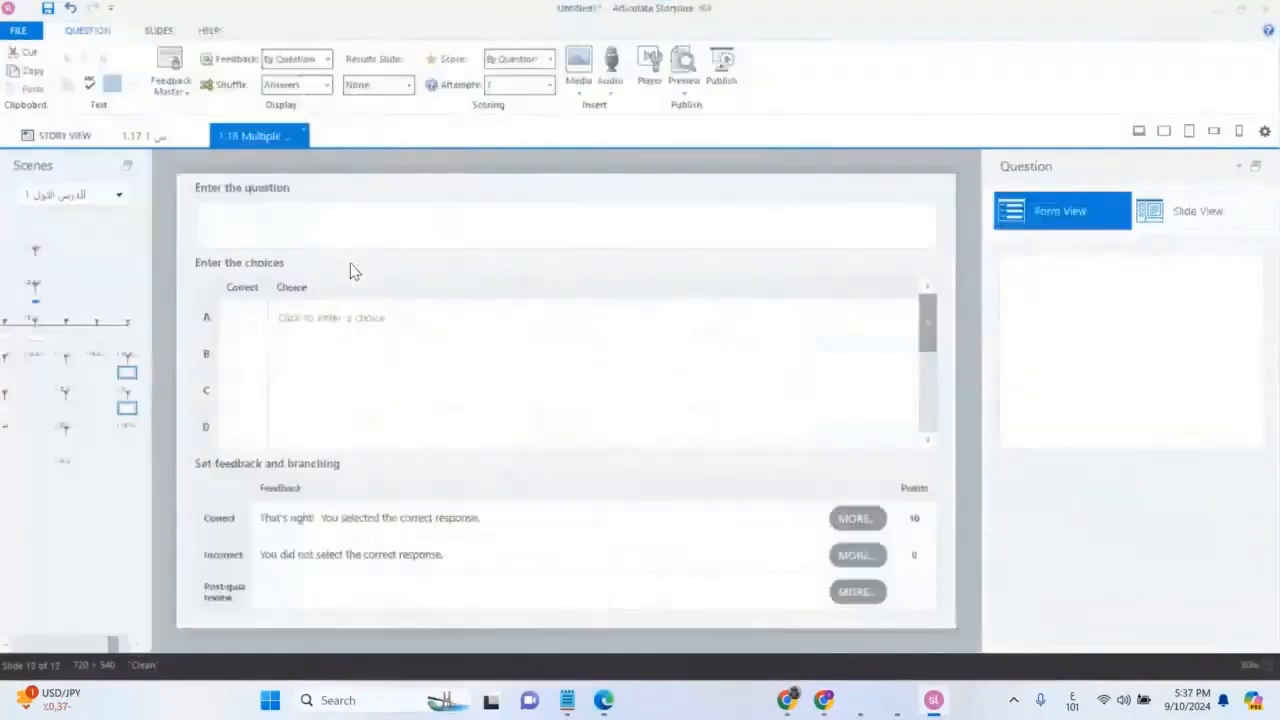
type("س 2")
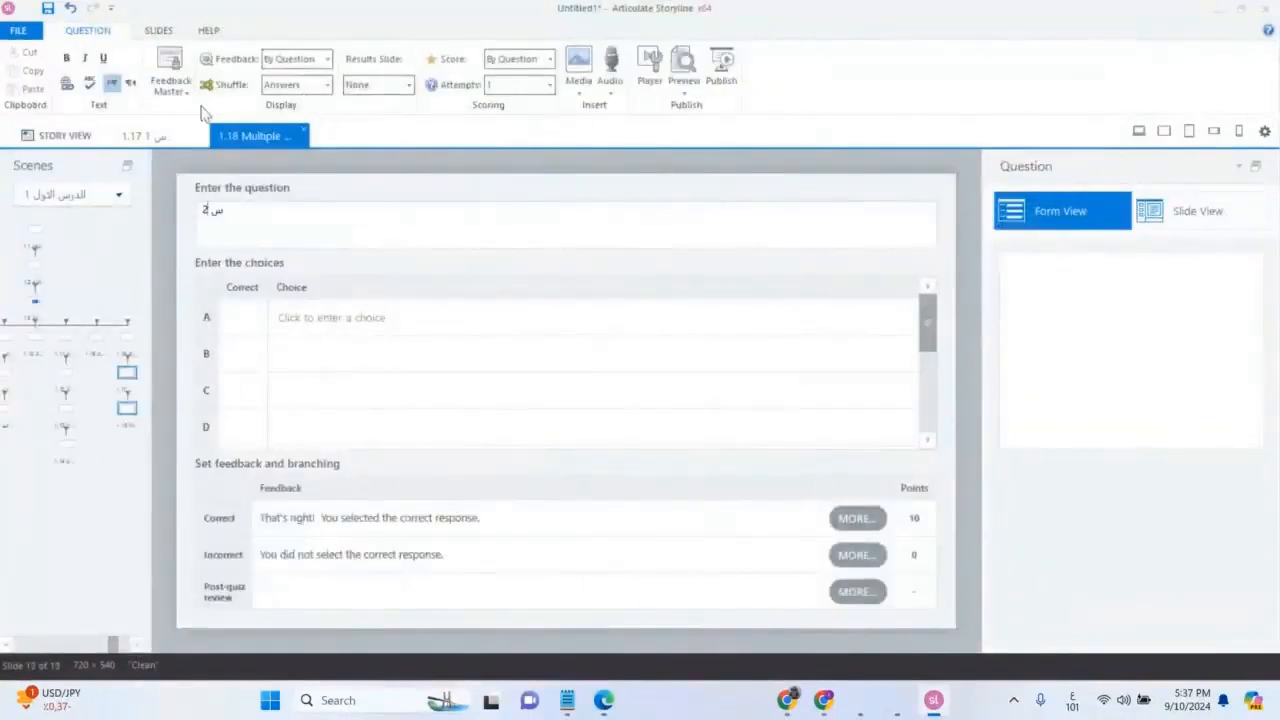
Insert a built-in Multiple Response graded question after slide 1.18 and enter "س 3" as its question text.
left_click(64, 138)
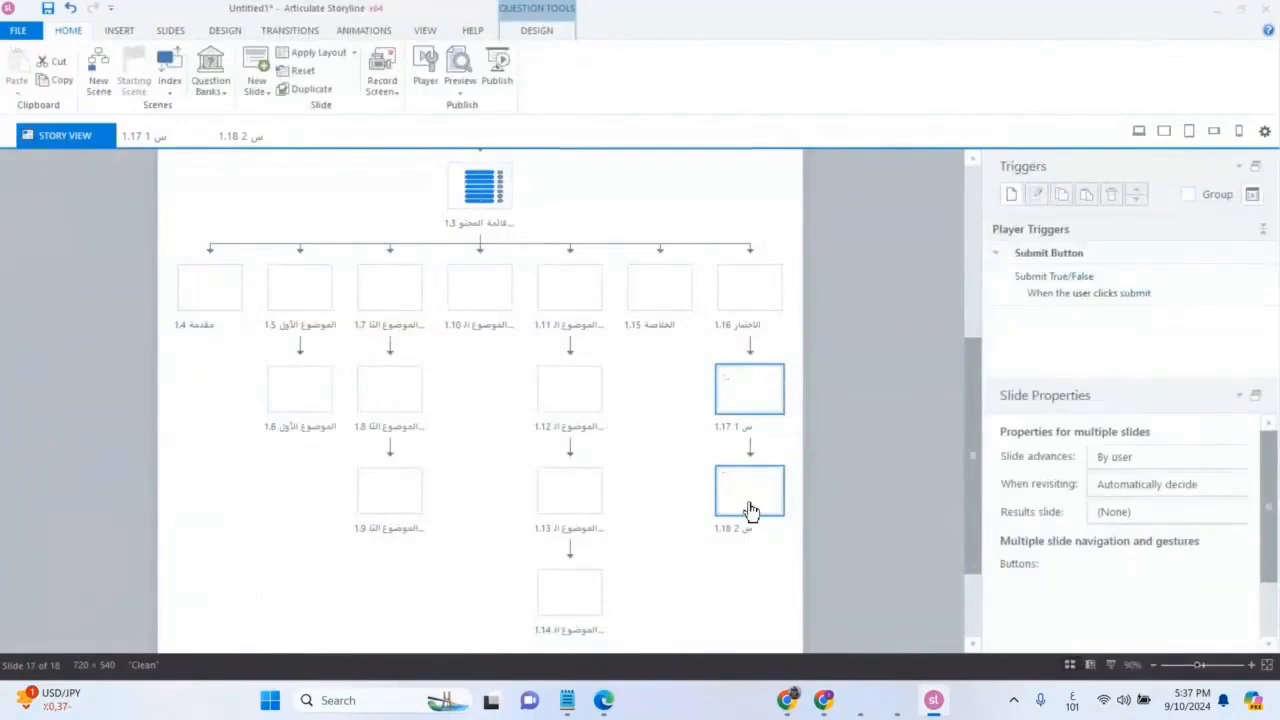
right_click(750, 510)
mouse_move(802, 306)
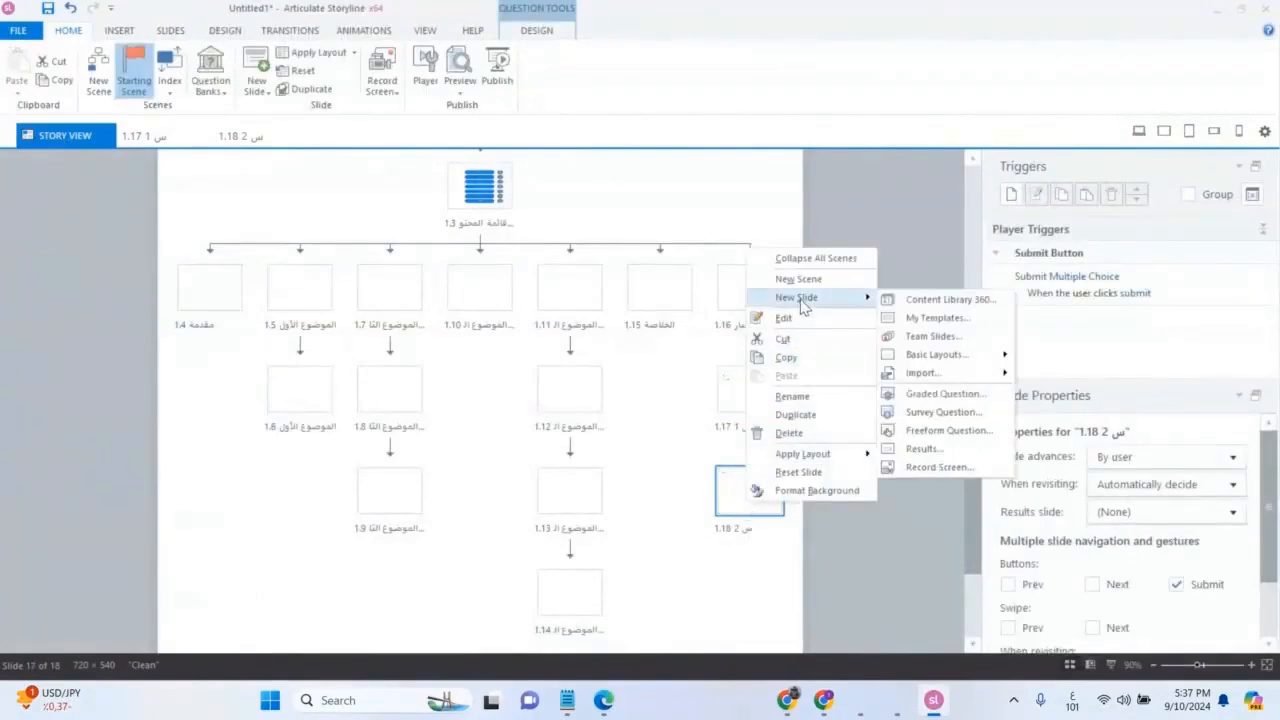
left_click(958, 404)
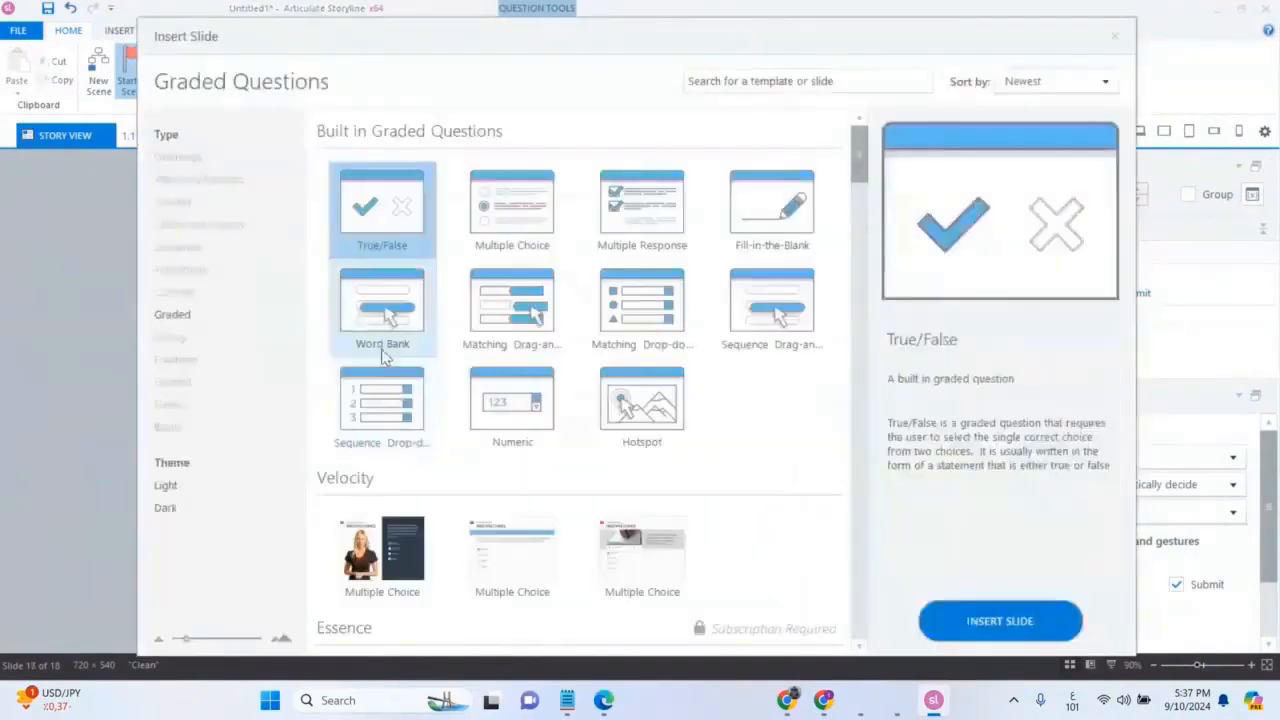
left_click(645, 222)
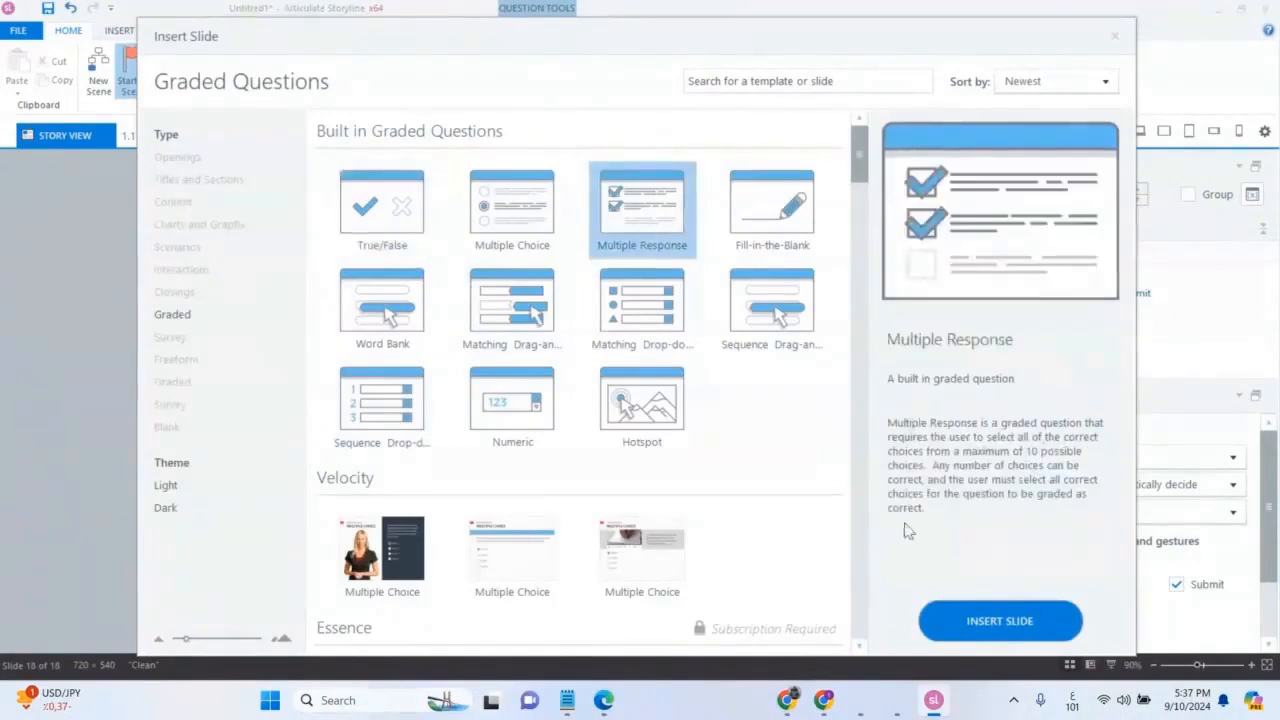
left_click(995, 622)
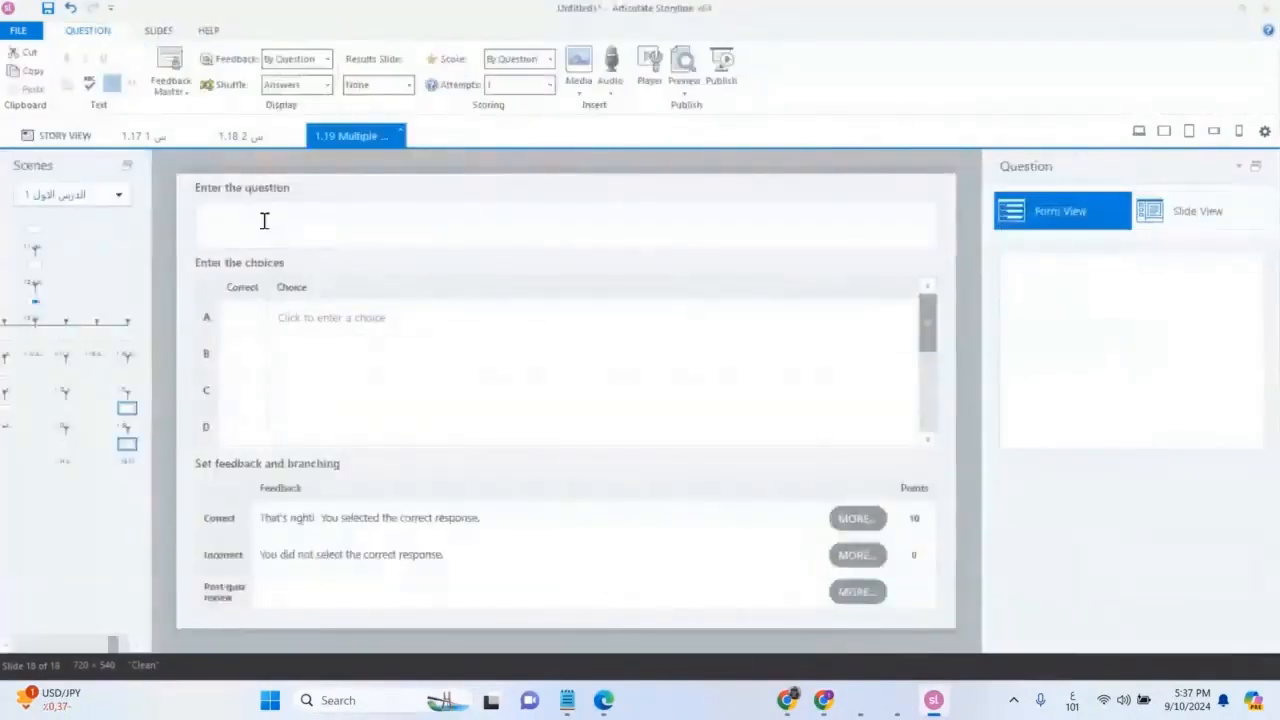
left_click(264, 219)
type("س")
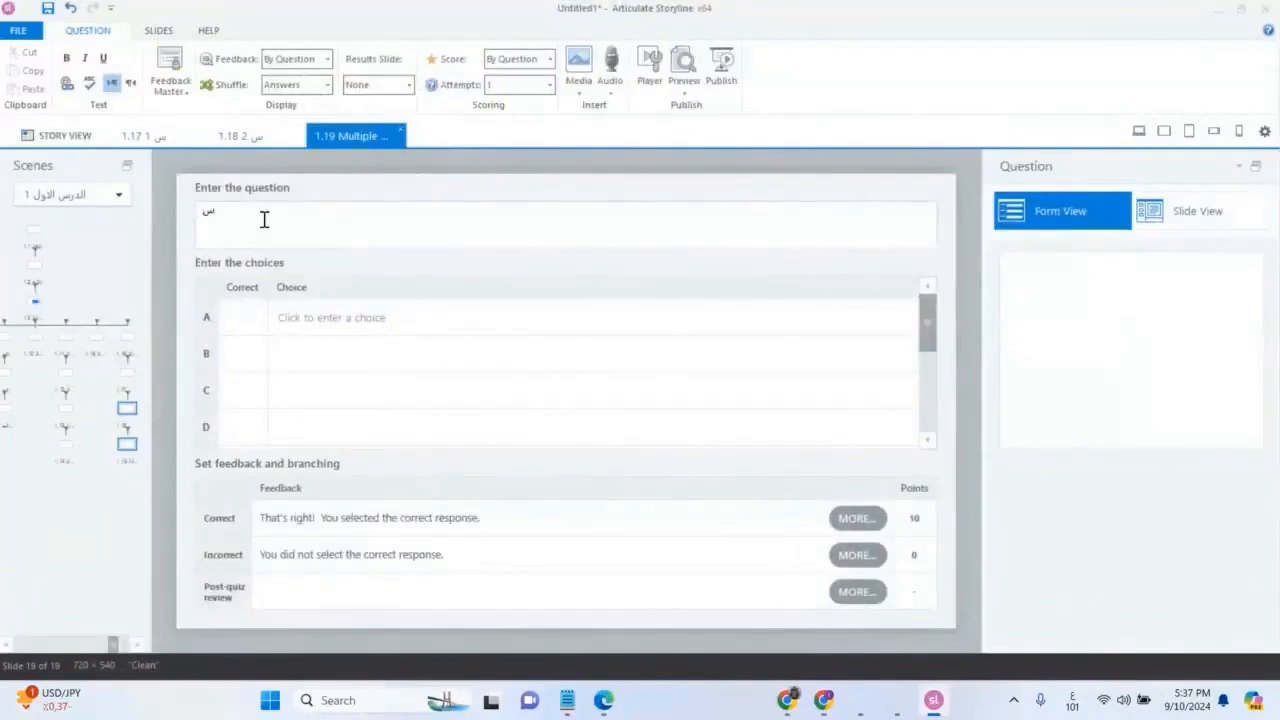
type(" 3")
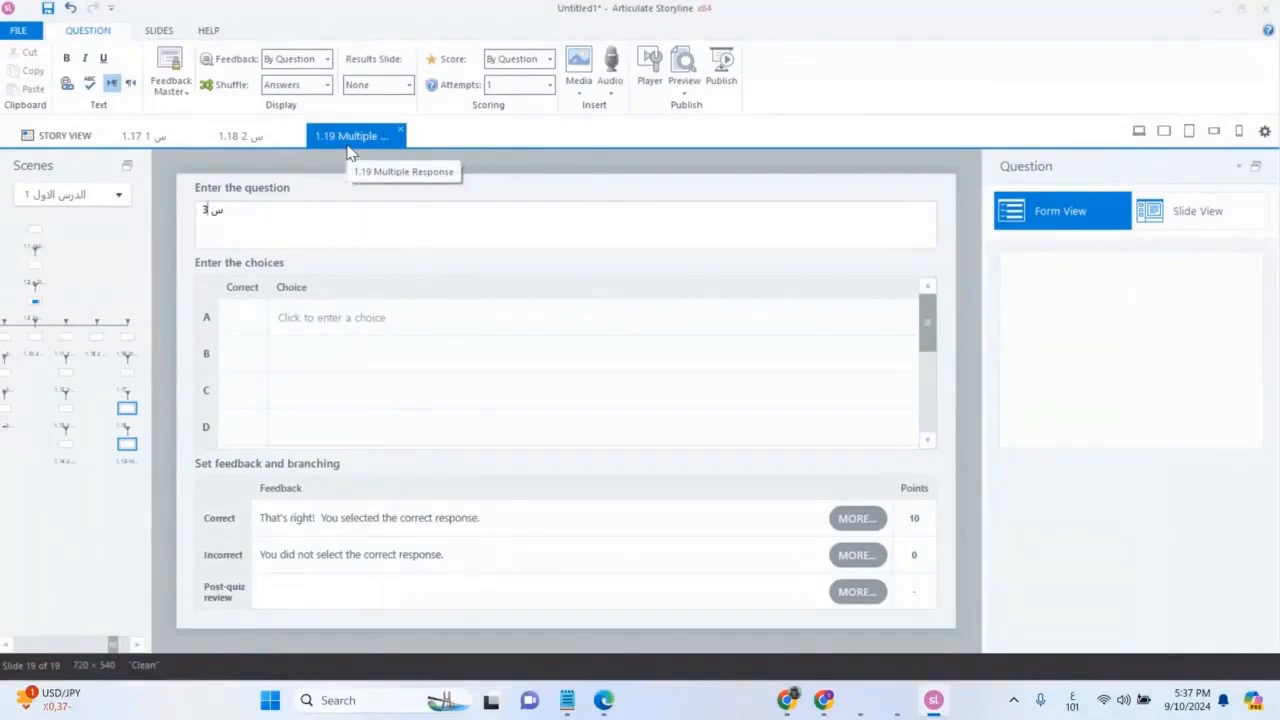
Insert a built-in Matching Drag-and-Drop graded question after slide 1.19 from the story view.
left_click(62, 135)
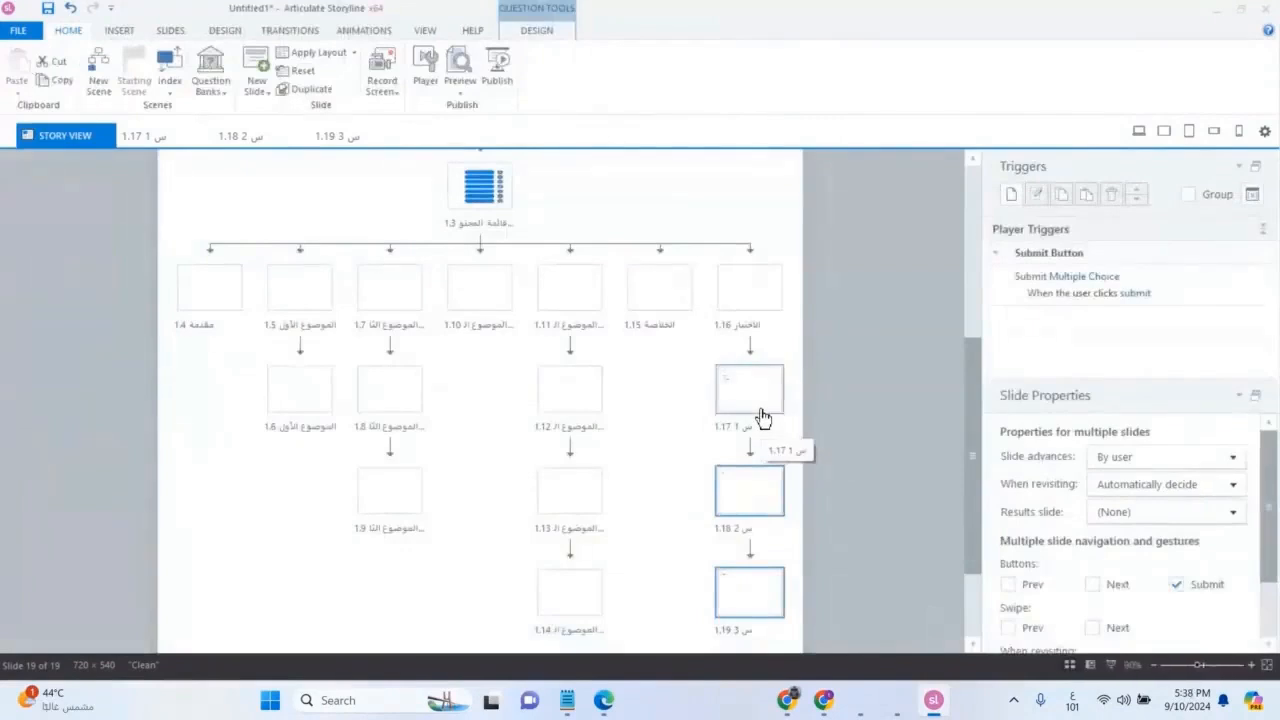
left_click(765, 499)
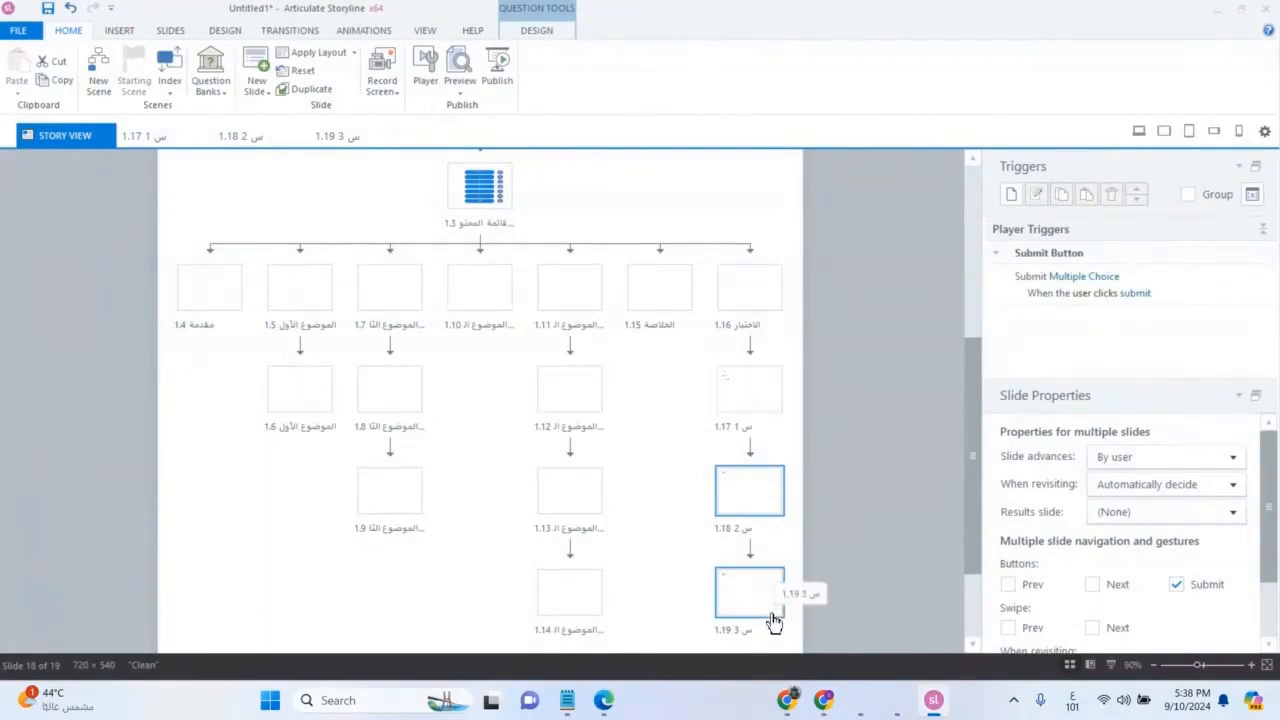
left_click(751, 393)
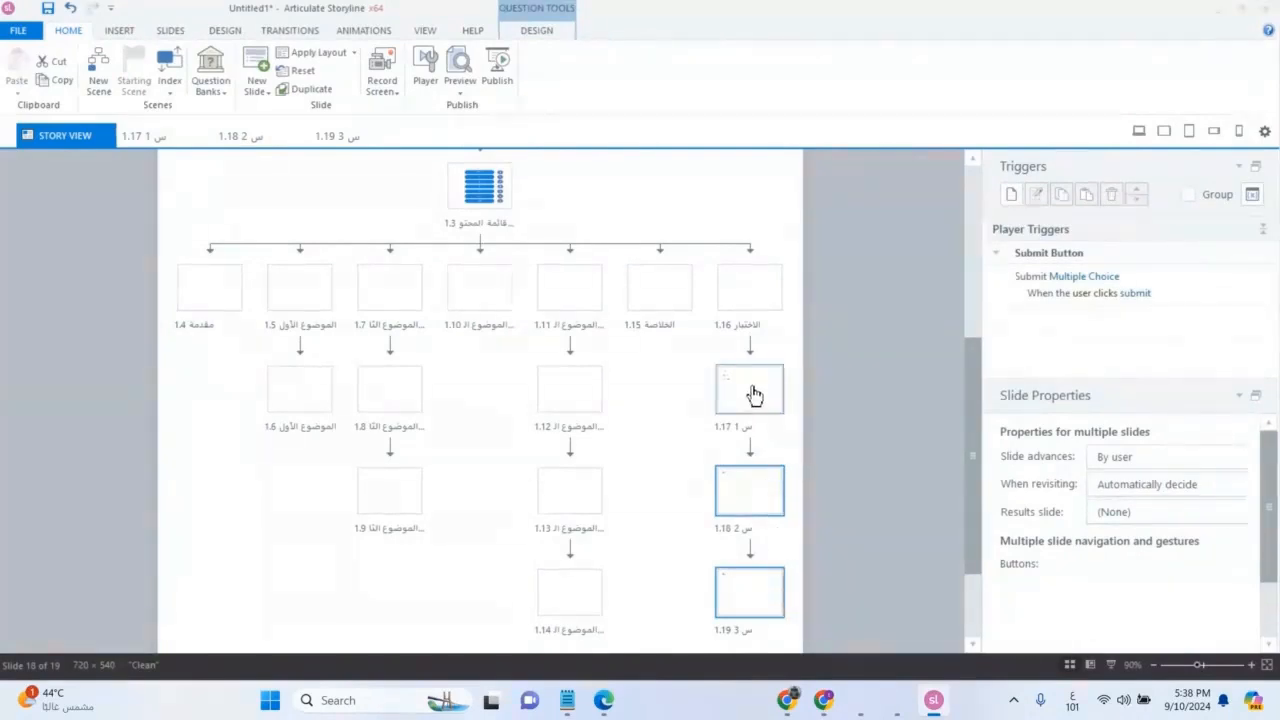
left_click(755, 503)
left_click(757, 609)
scroll(757, 609, "down", 1)
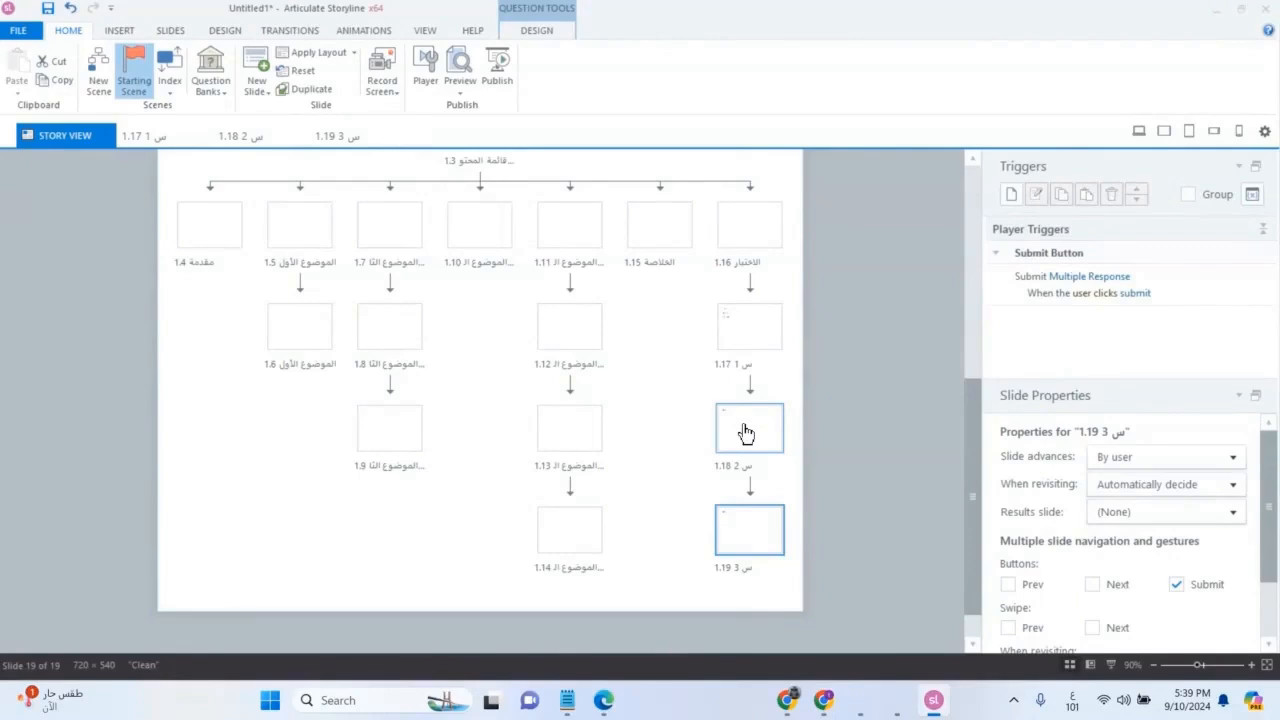
right_click(758, 550)
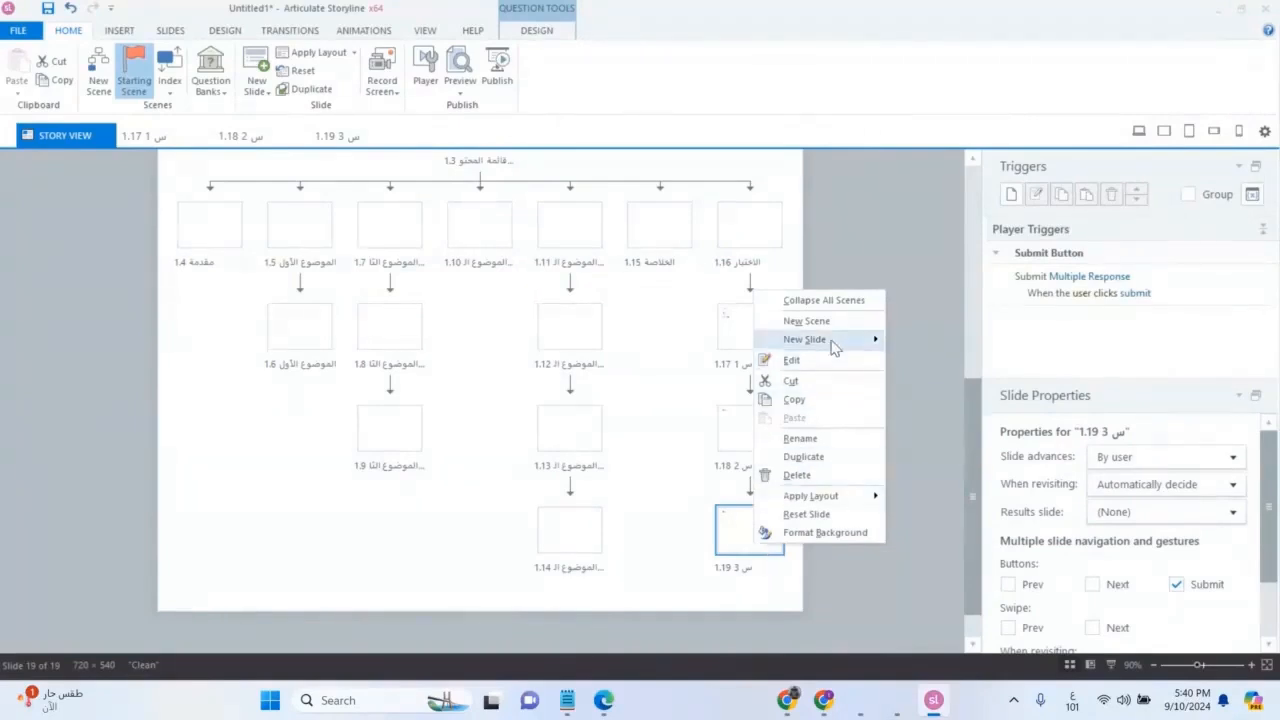
mouse_move(833, 345)
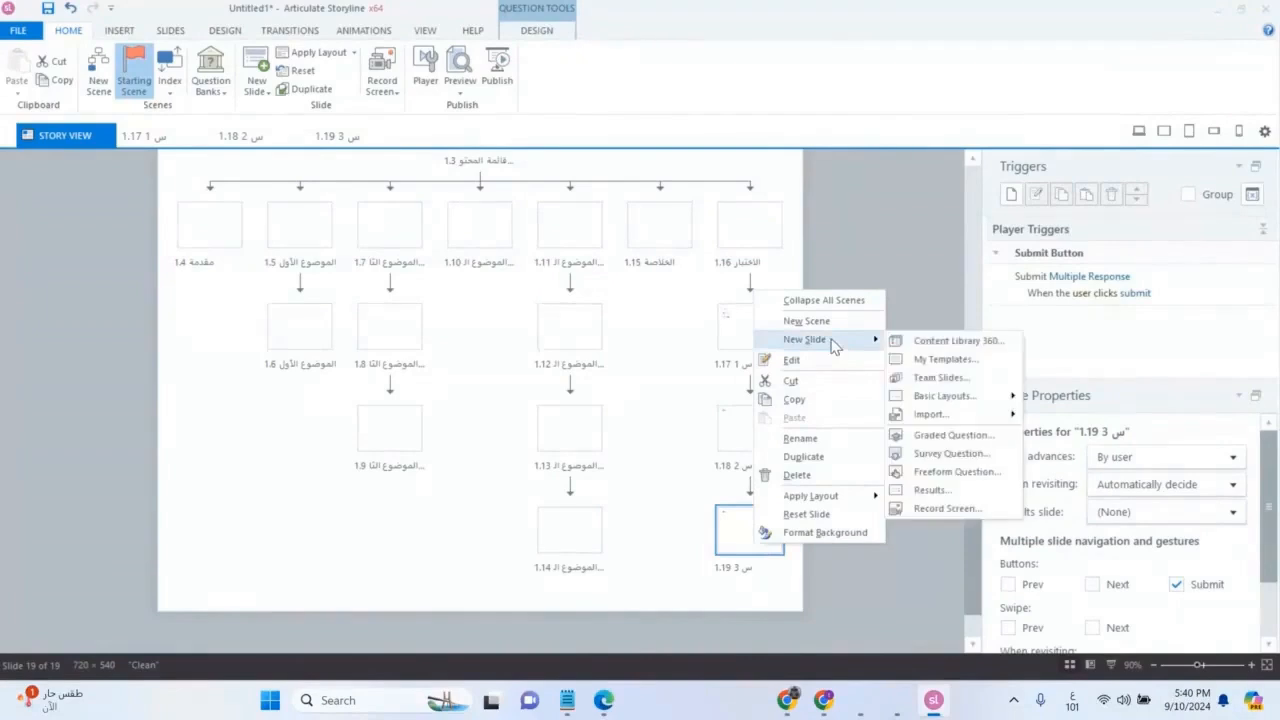
left_click(950, 435)
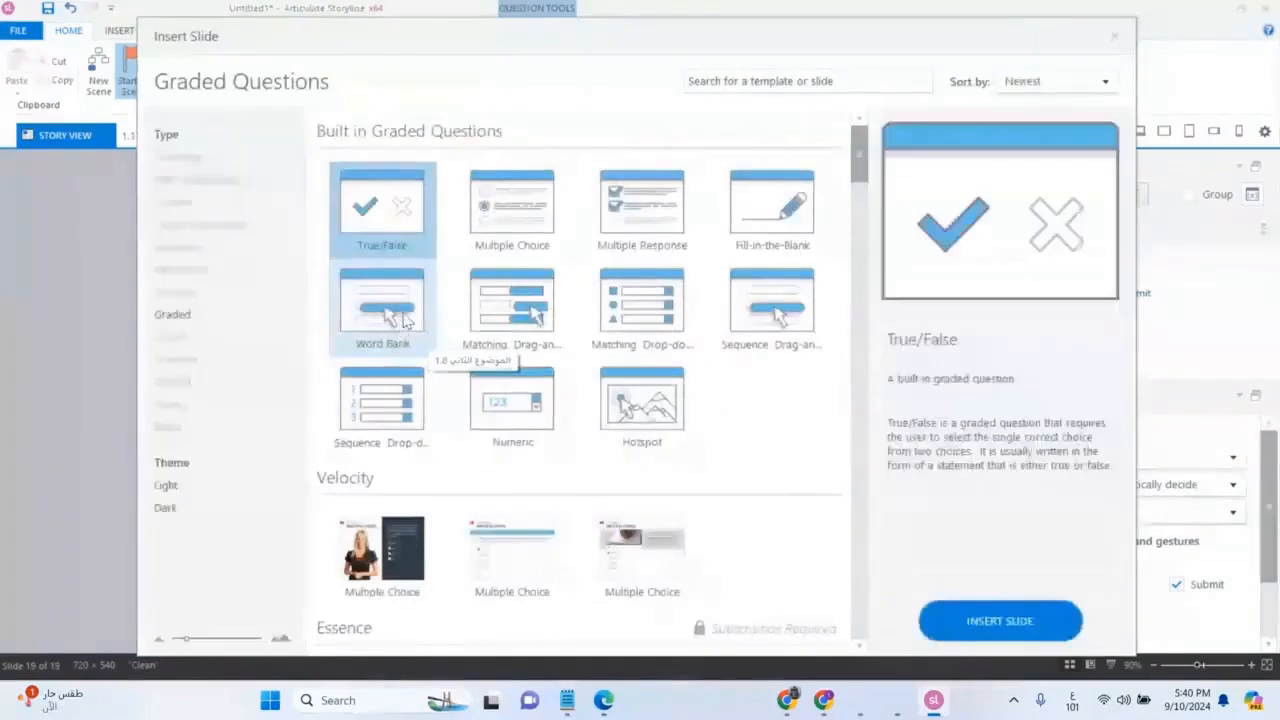
left_click(543, 313)
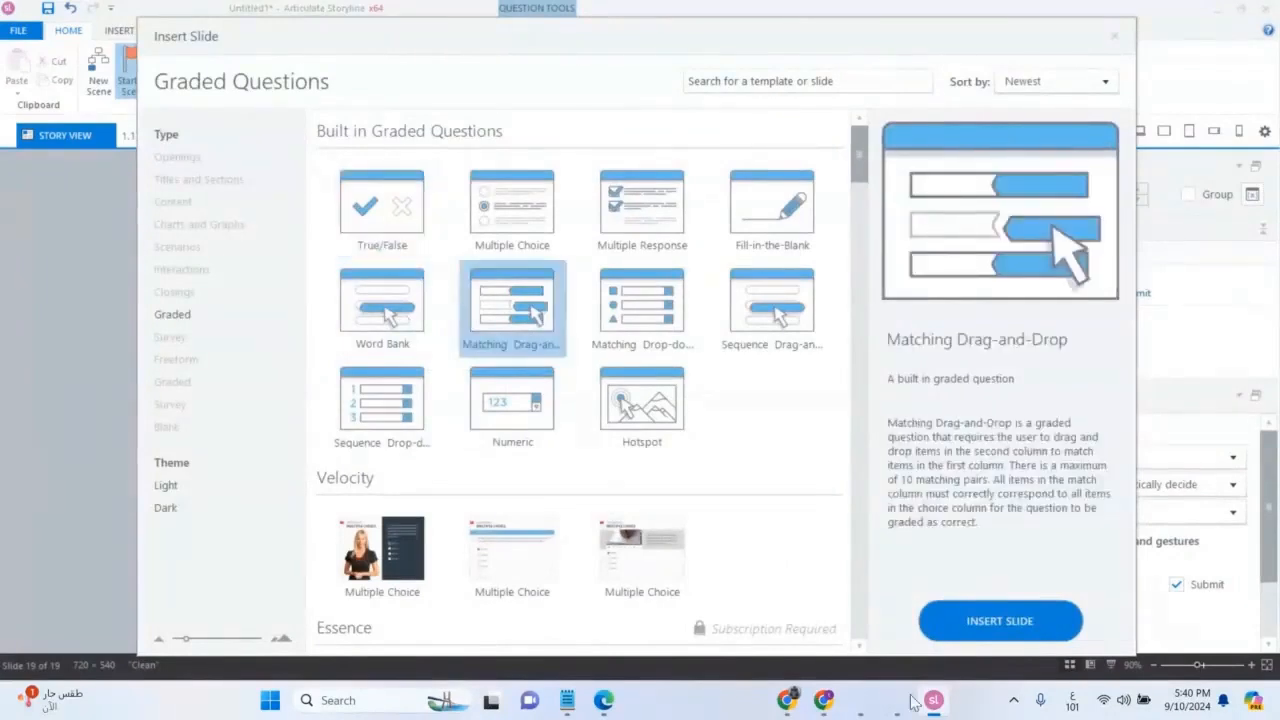
left_click(1013, 632)
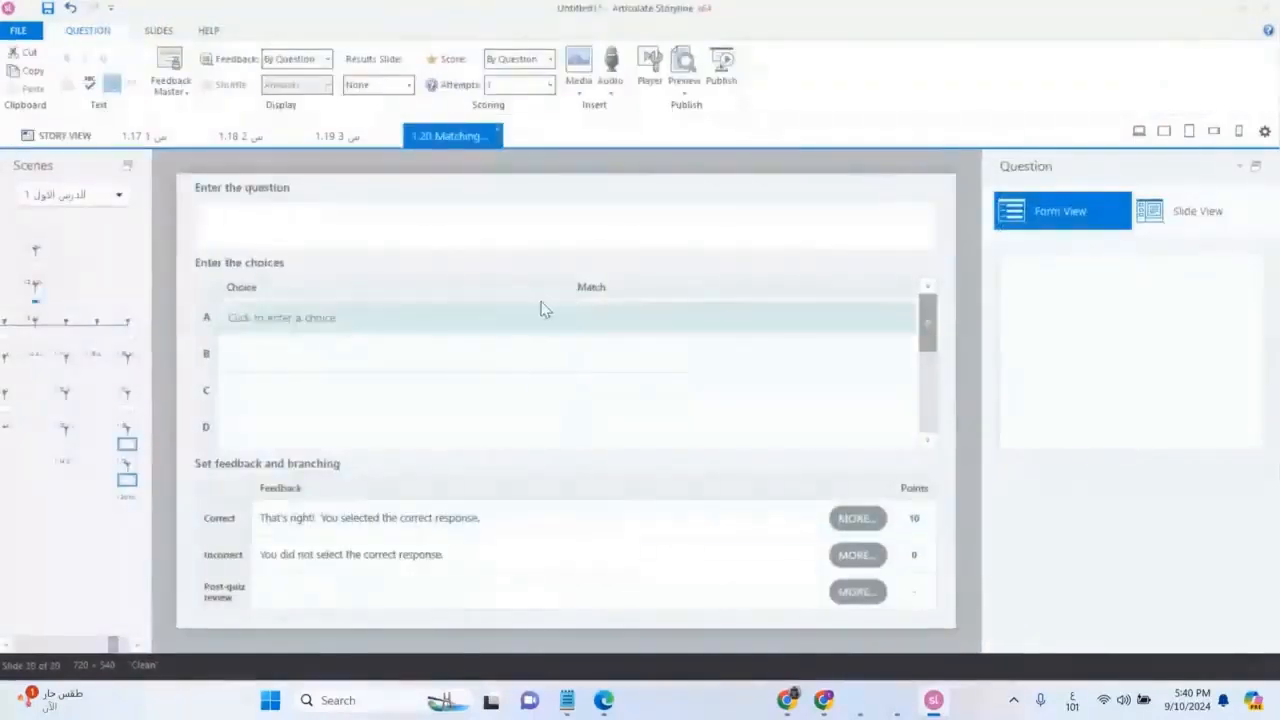
Enter "س 3" as the Matching Drag-and-Drop question text and return to the story view.
left_click(314, 207)
type("س 3")
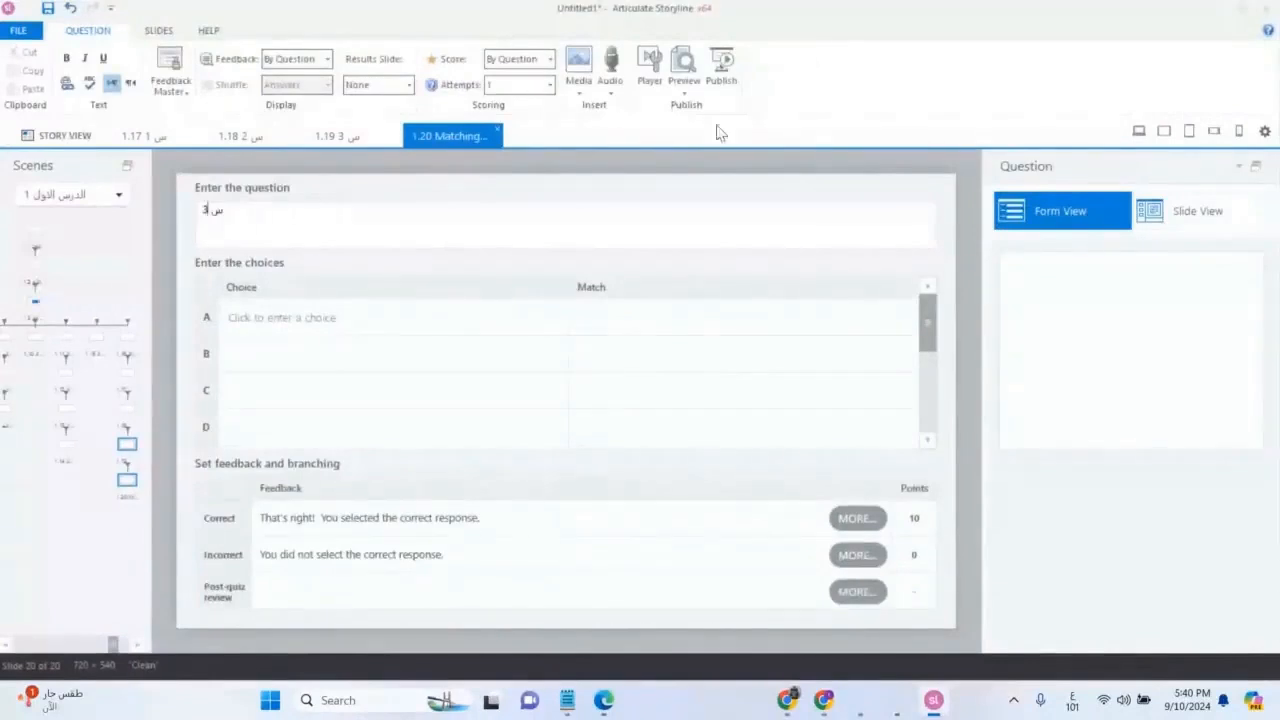
left_click(42, 135)
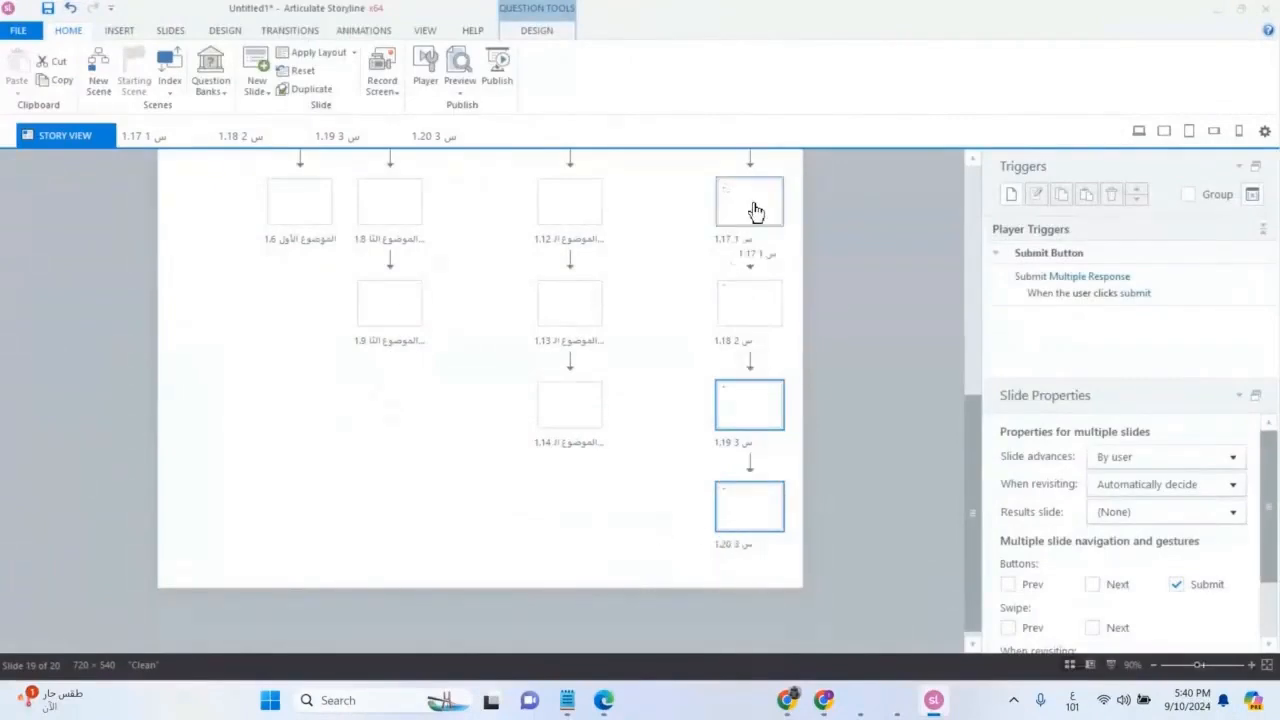
Insert a built-in Graded Results slide after slide 1.20.
left_click(755, 210)
left_click(731, 408)
left_click(741, 517)
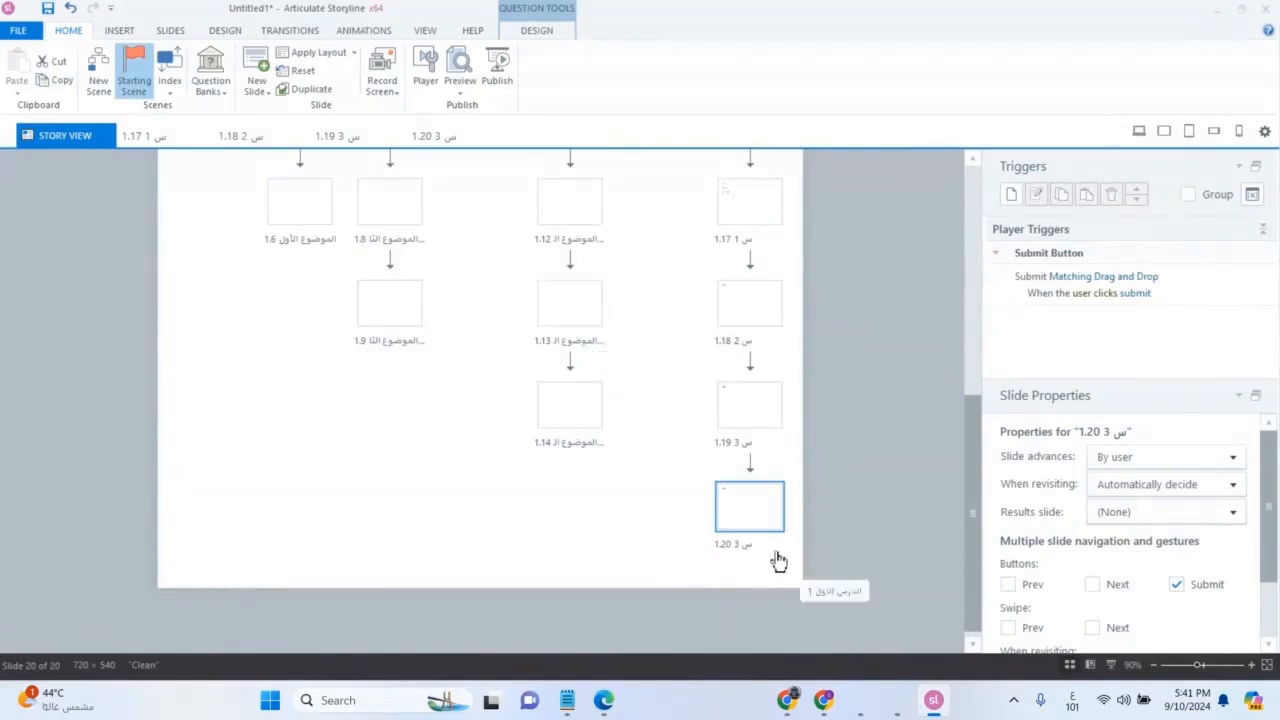
right_click(743, 508)
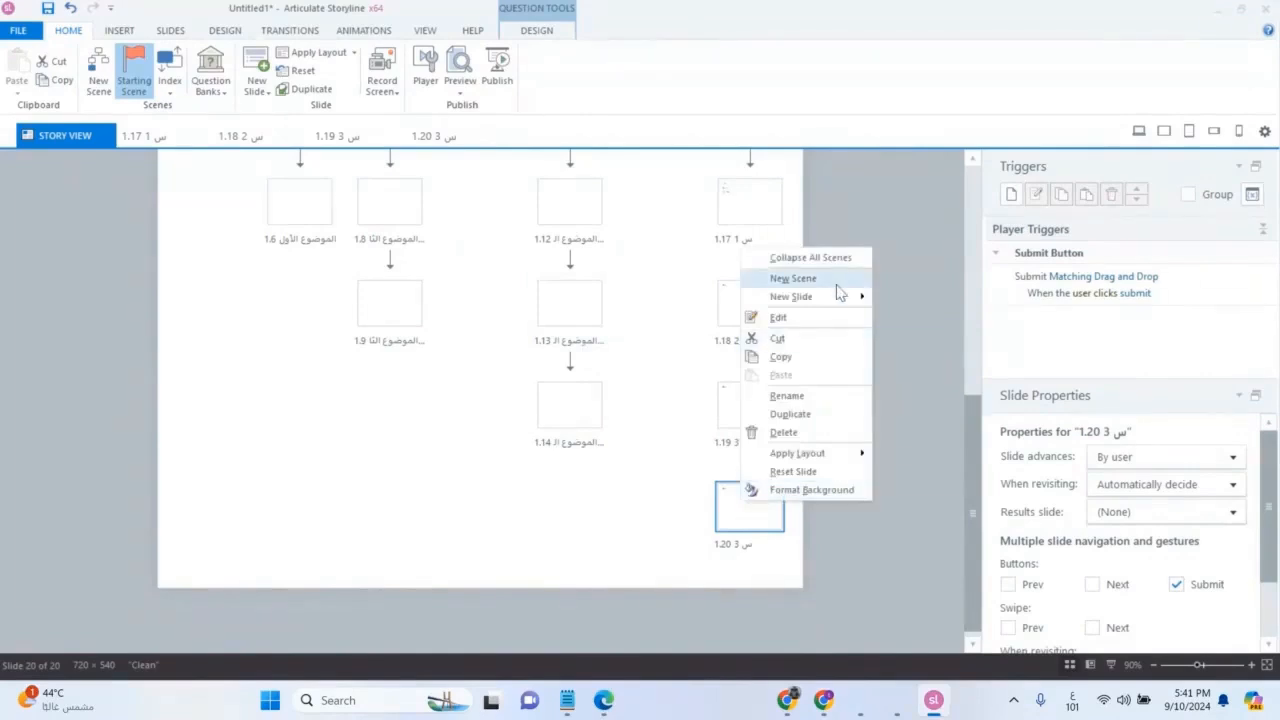
mouse_move(830, 309)
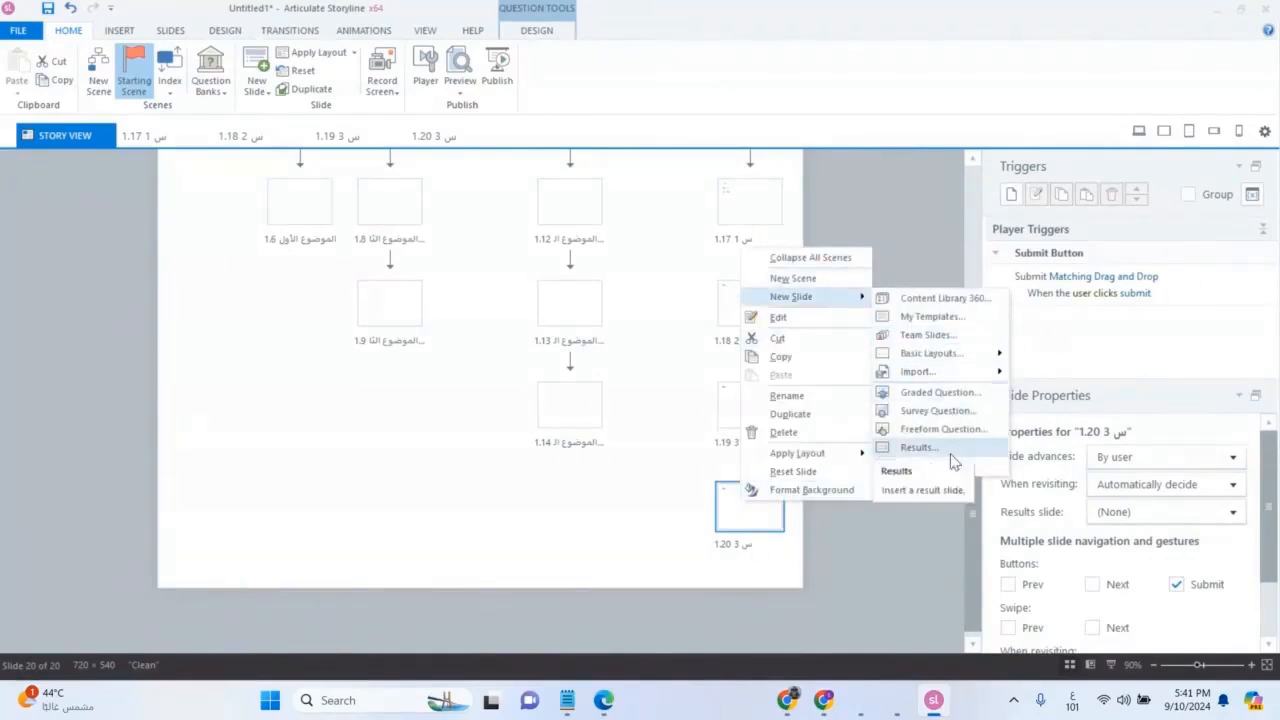
left_click(917, 447)
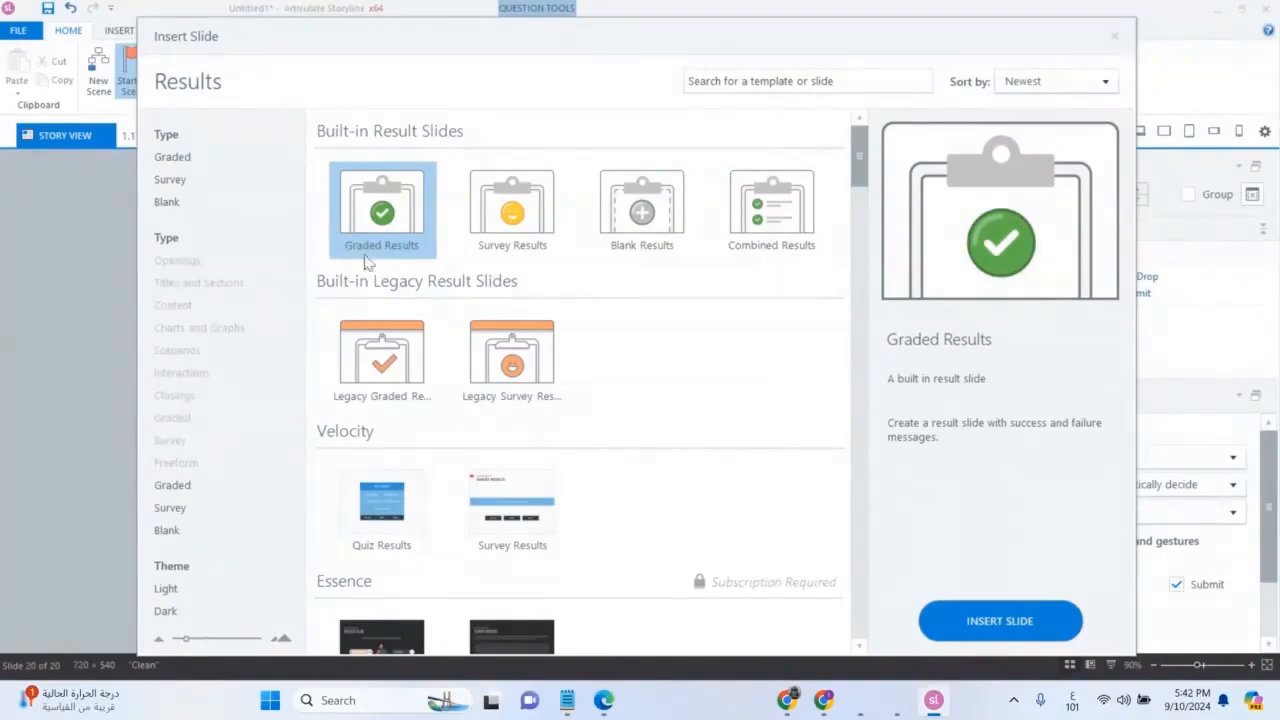
left_click(980, 626)
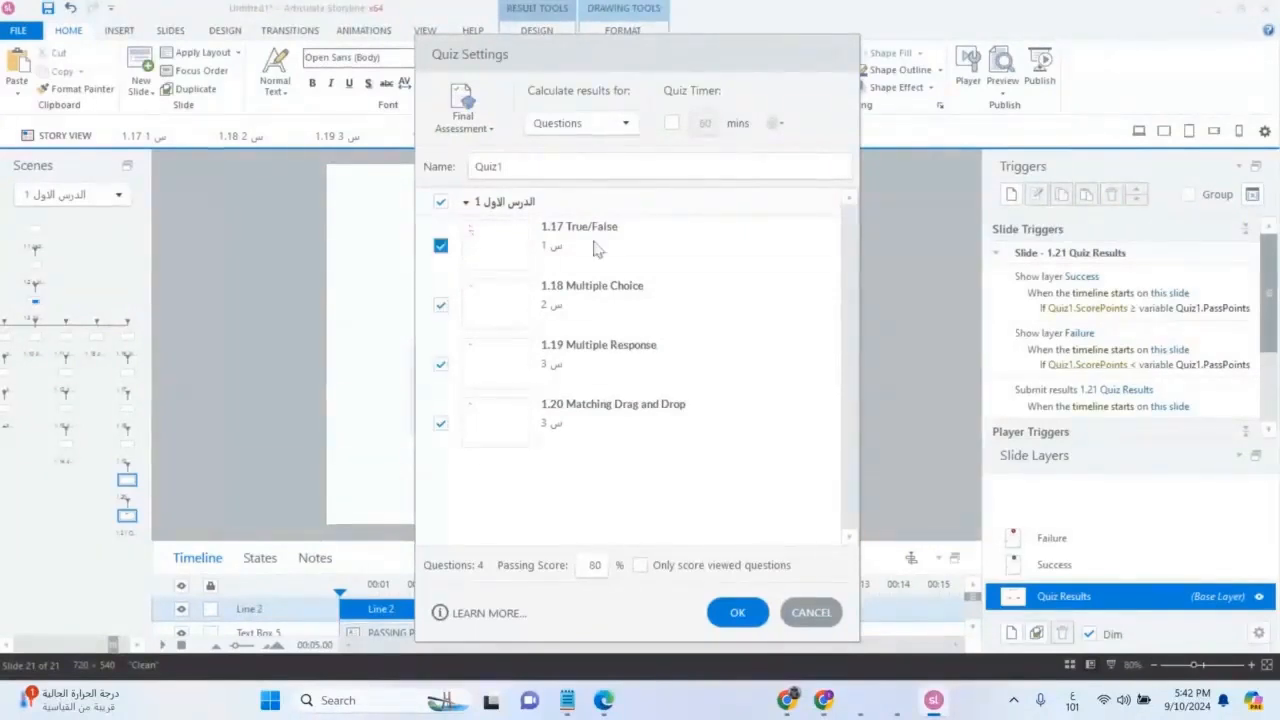
Keep all four questions included in the Quiz1 results and set the passing score to 75%.
left_click(440, 363)
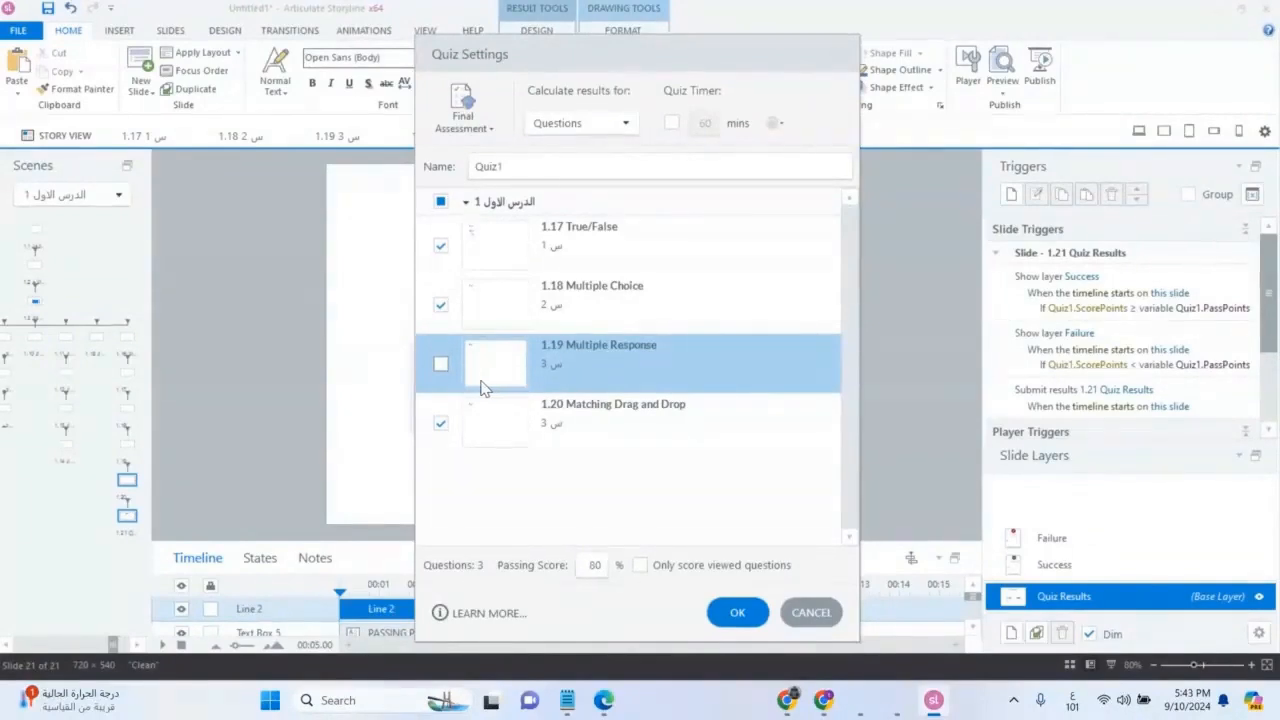
left_click(441, 364)
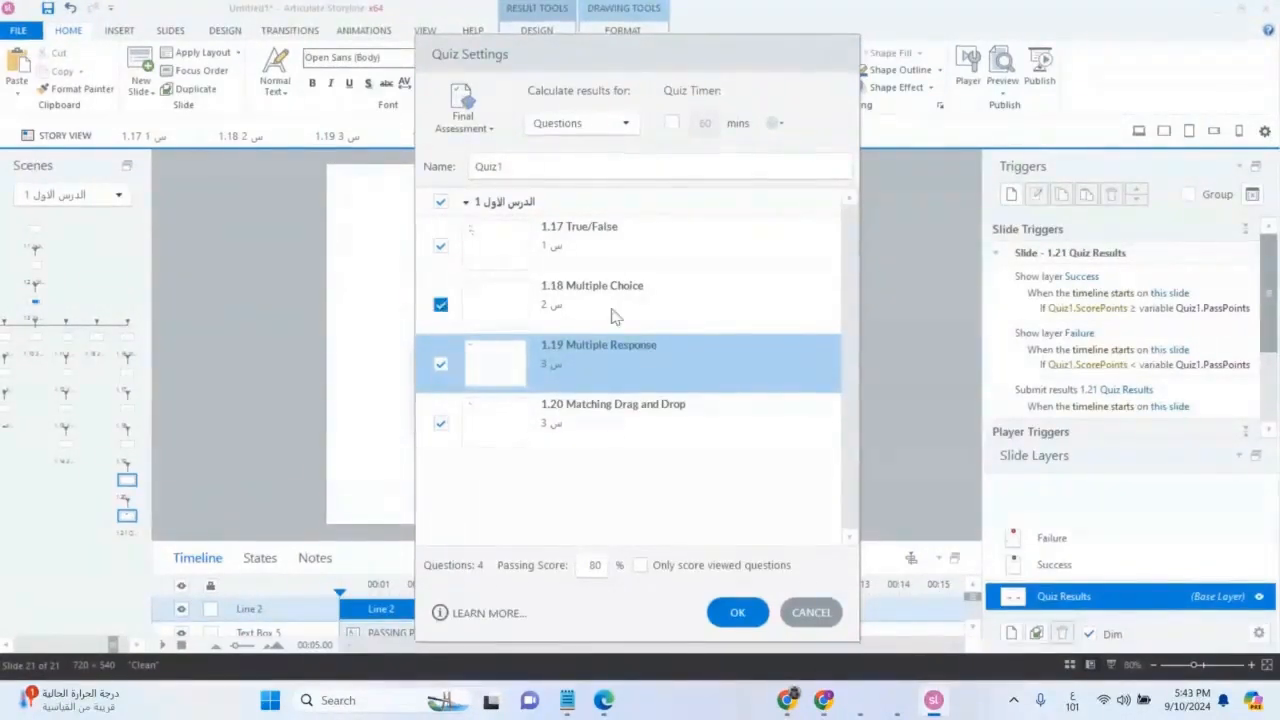
left_click(595, 565)
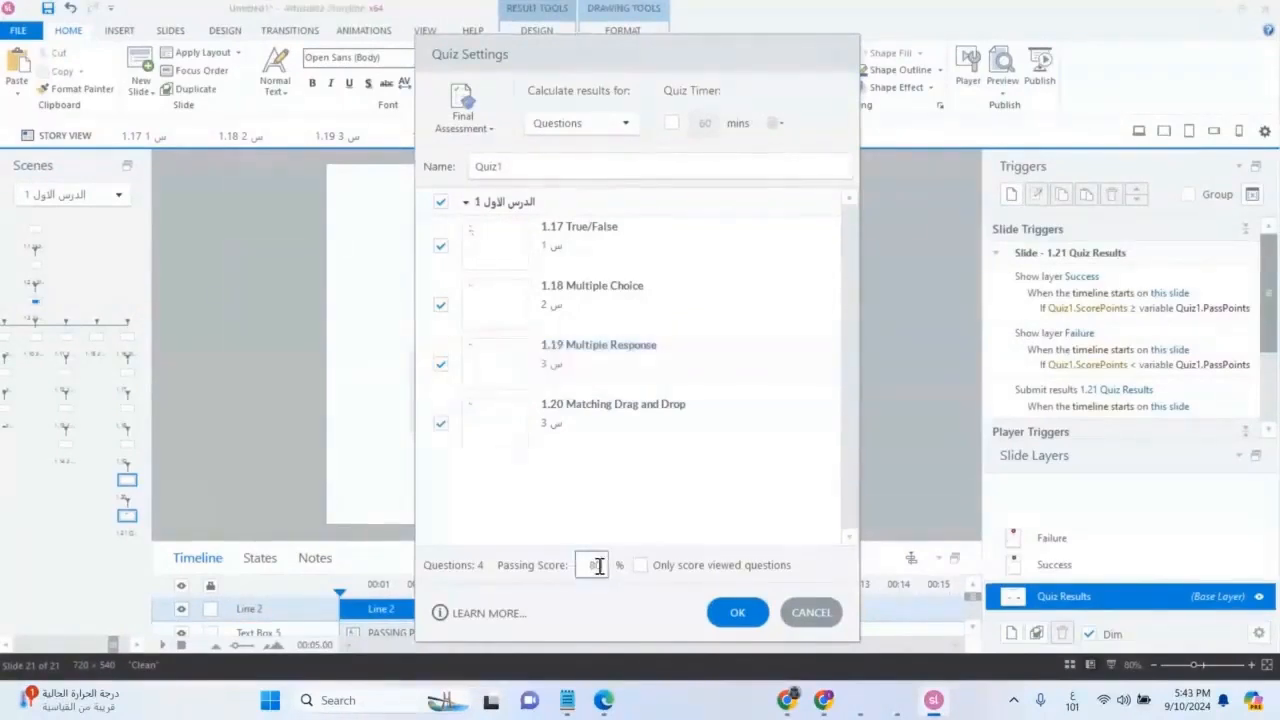
double_click(595, 565)
type("75")
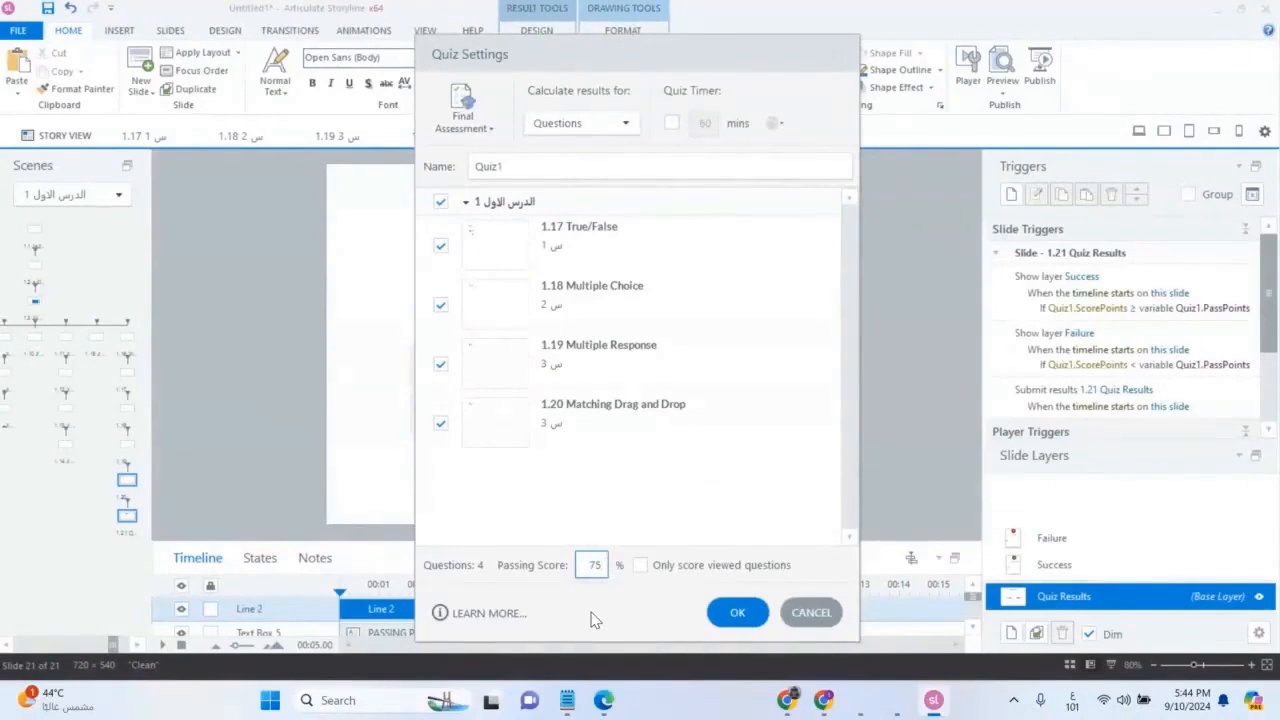
Try passing scores of 80% and 99% for Quiz1.
double_click(584, 568)
type("80")
type("99")
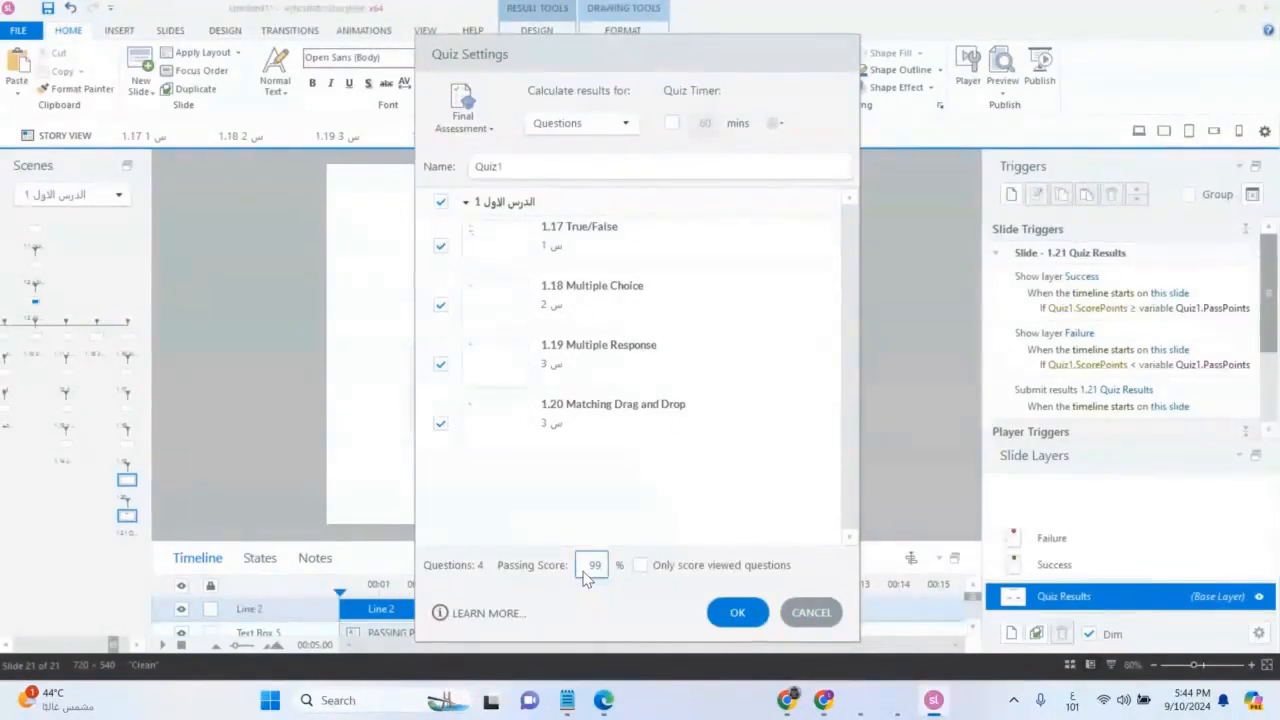
Set the Quiz1 passing score to 75% and accept the quiz settings.
key("BackSpace")
key("BackSpace")
type("75")
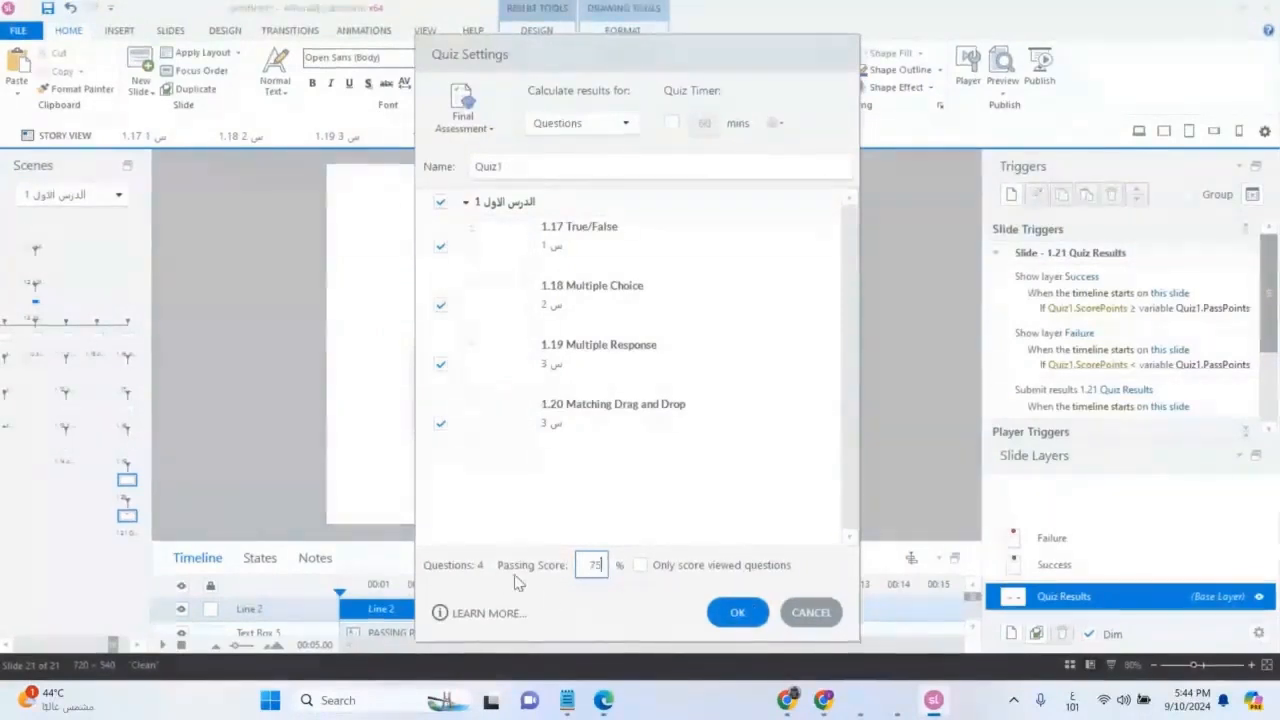
left_click(737, 613)
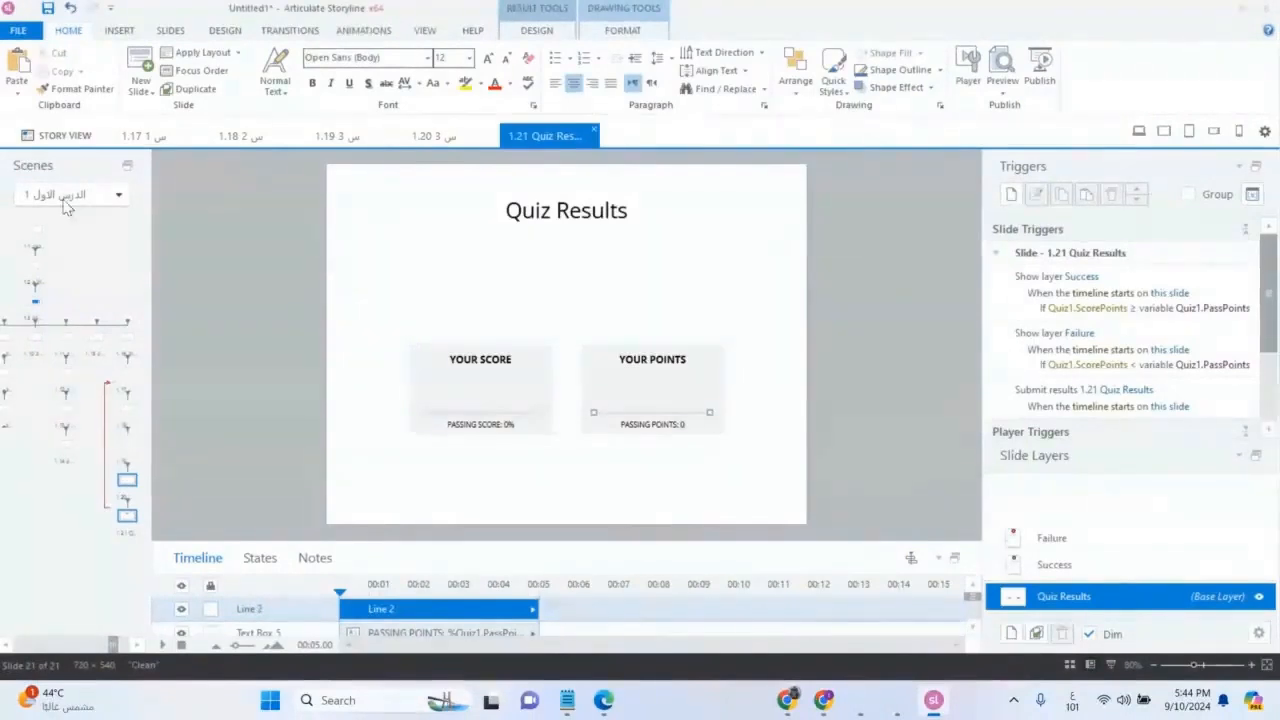
Return to the story view and select only the 1.21 Quiz Results slide at the end of the test branch.
left_click(66, 136)
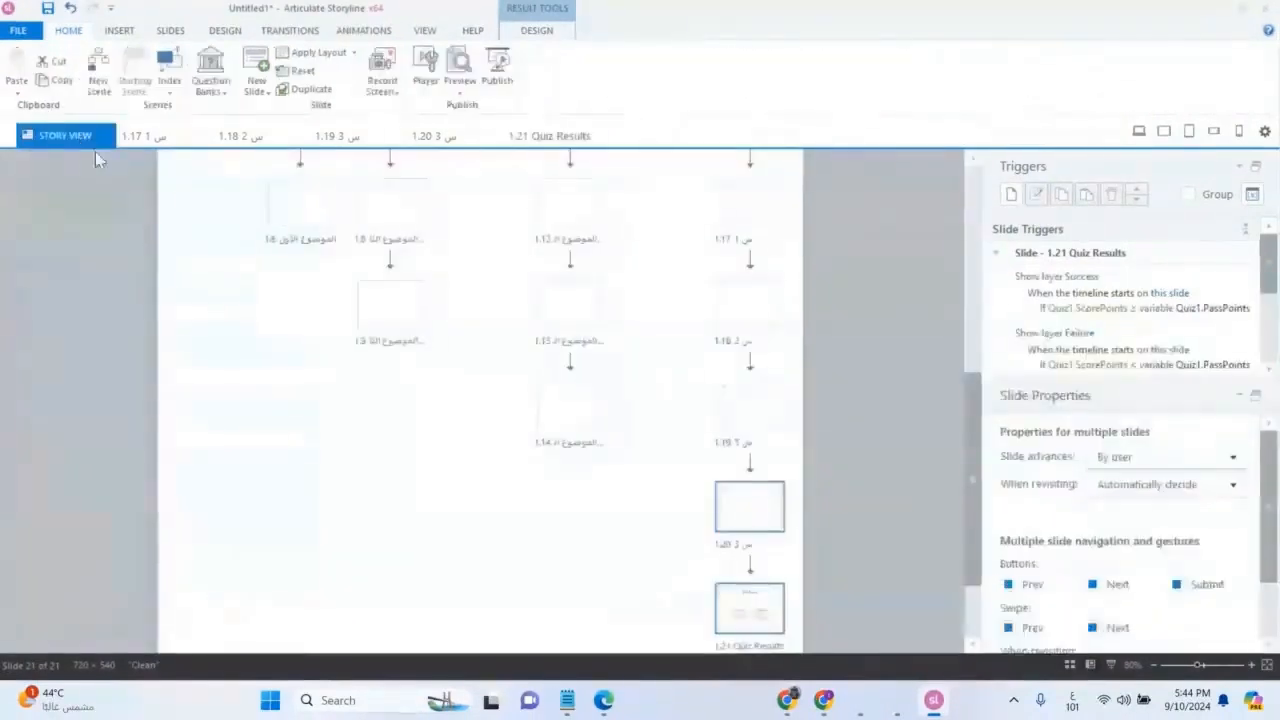
scroll(808, 342, "down", 1)
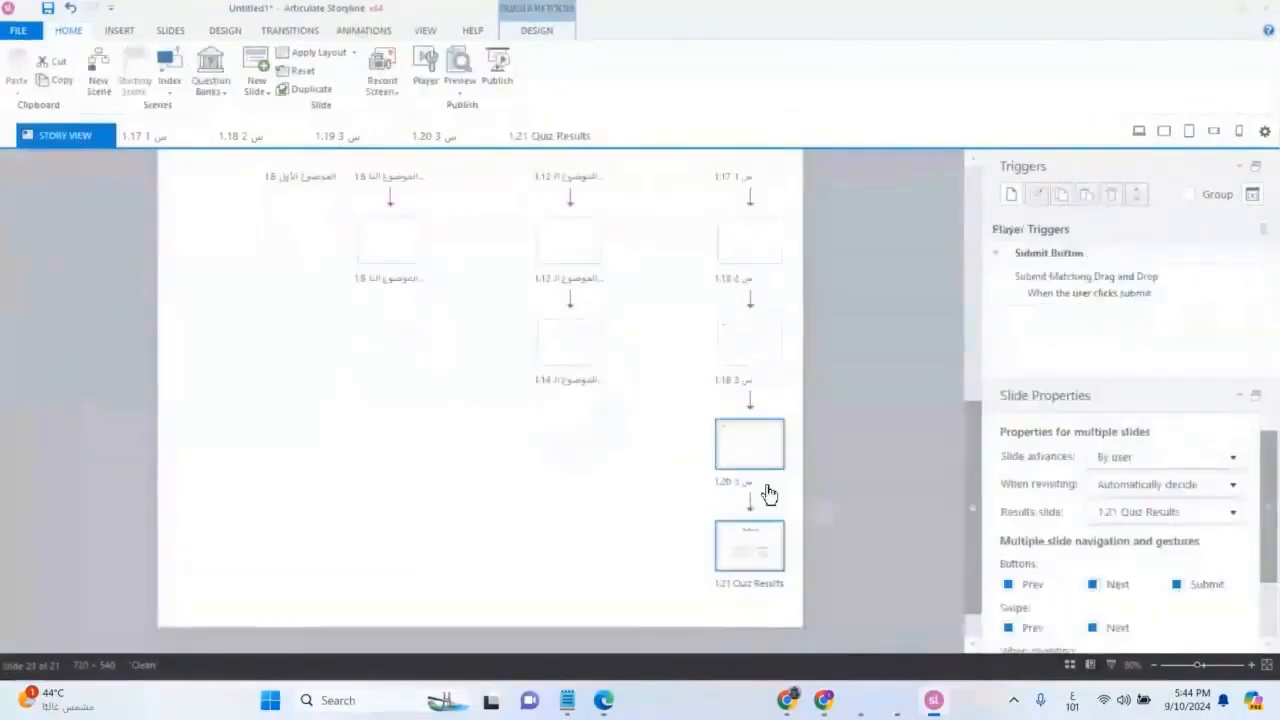
left_click(618, 571)
left_click(729, 578)
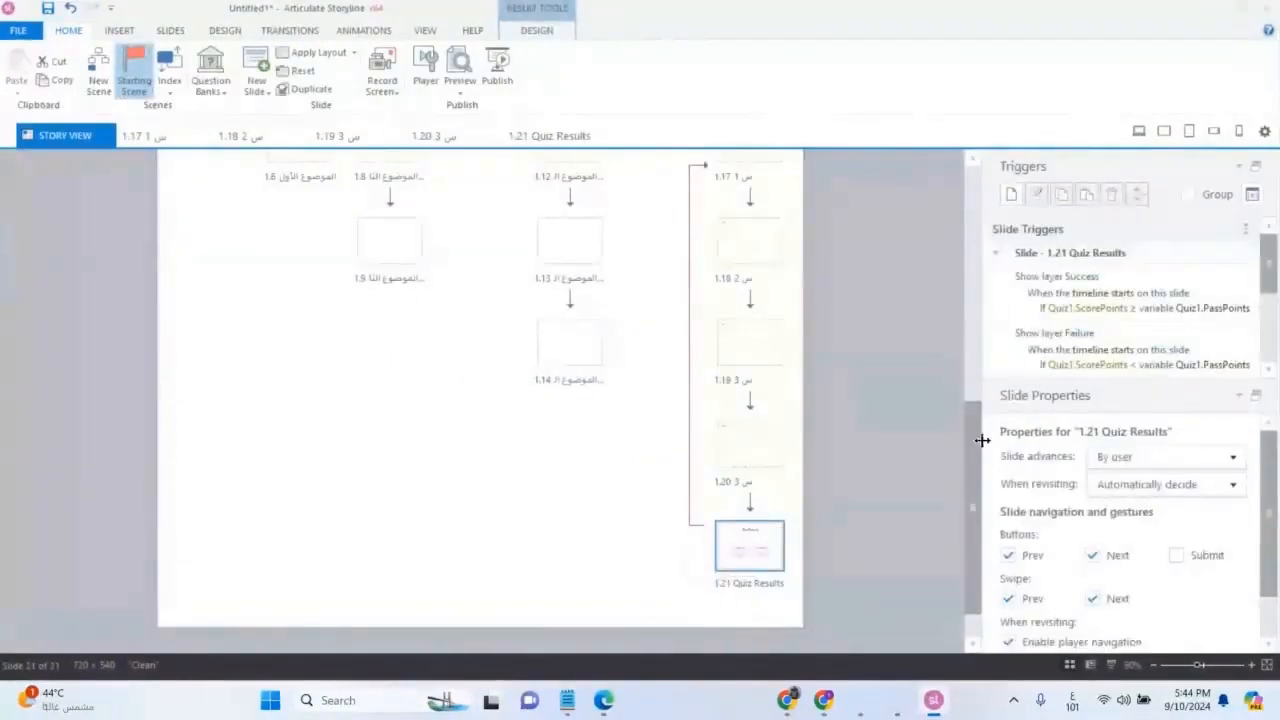
Capture a screen snip of the test branch from question slide 1.17 down to 1.21 Quiz Results.
left_click_drag(976, 452, 964, 430)
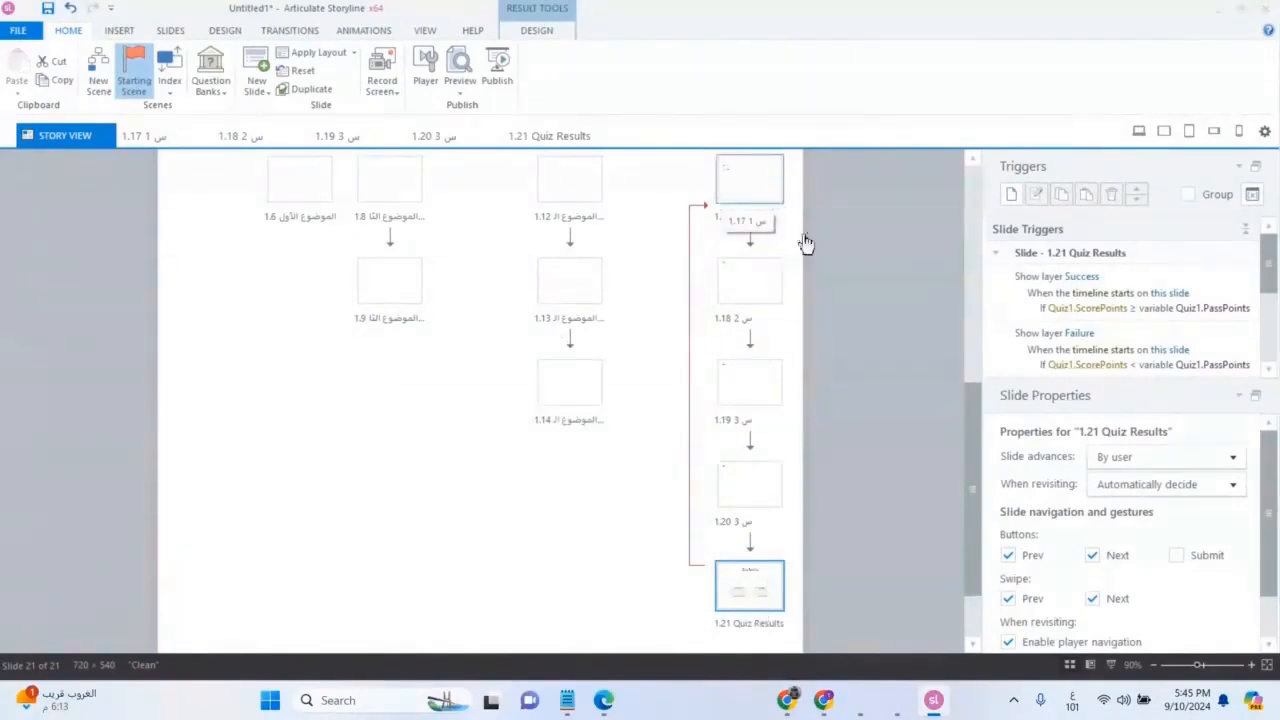
scroll(775, 258, "up", 3)
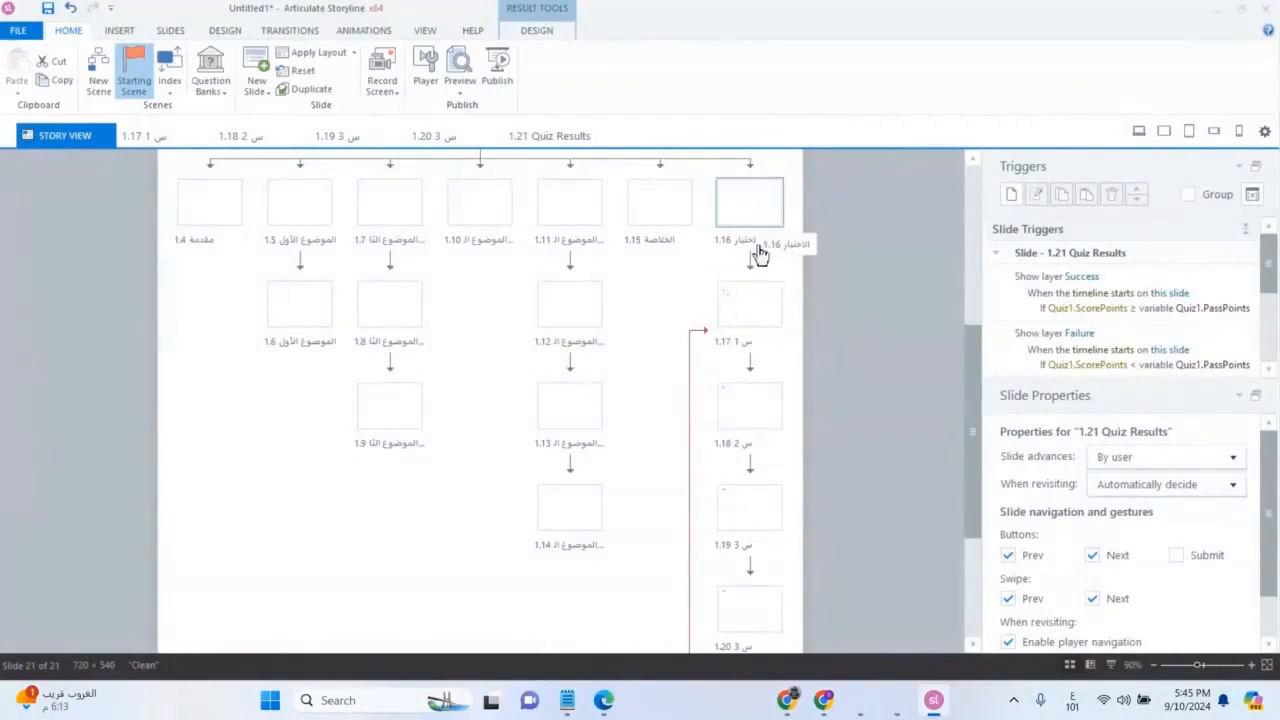
left_click_drag(980, 376, 994, 429)
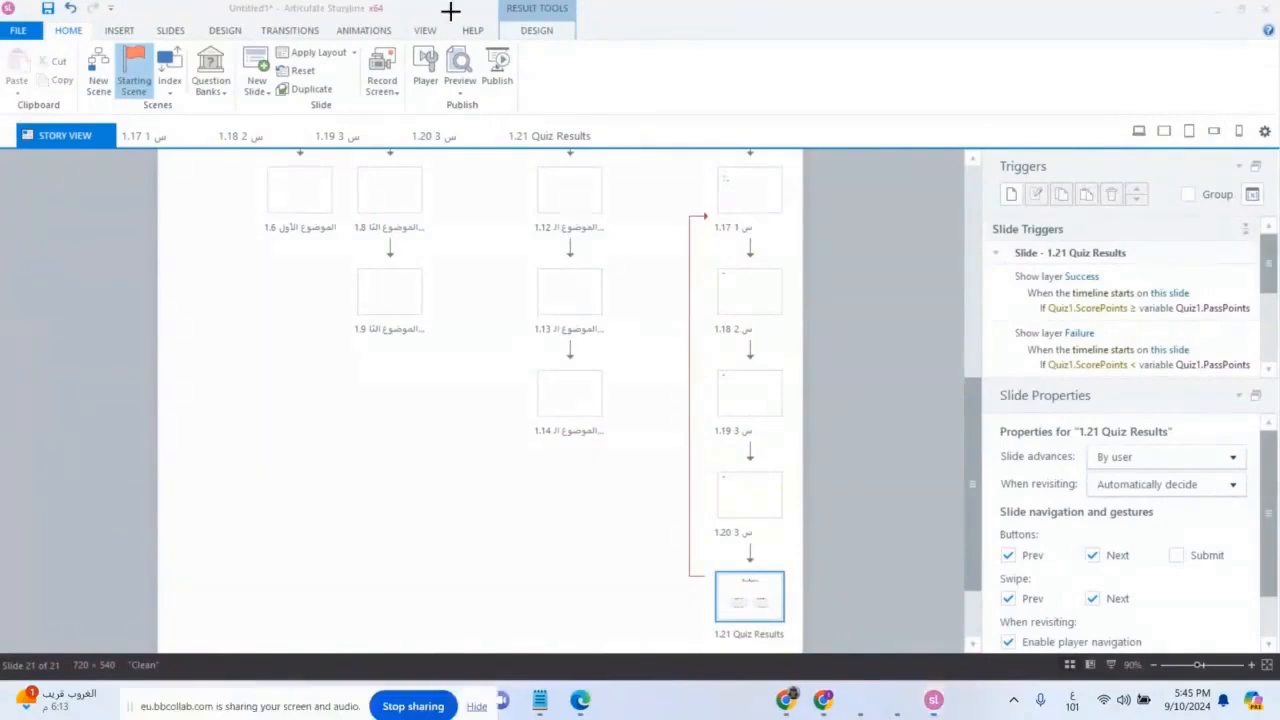
key("super+shift+s")
left_click_drag(799, 157, 674, 661)
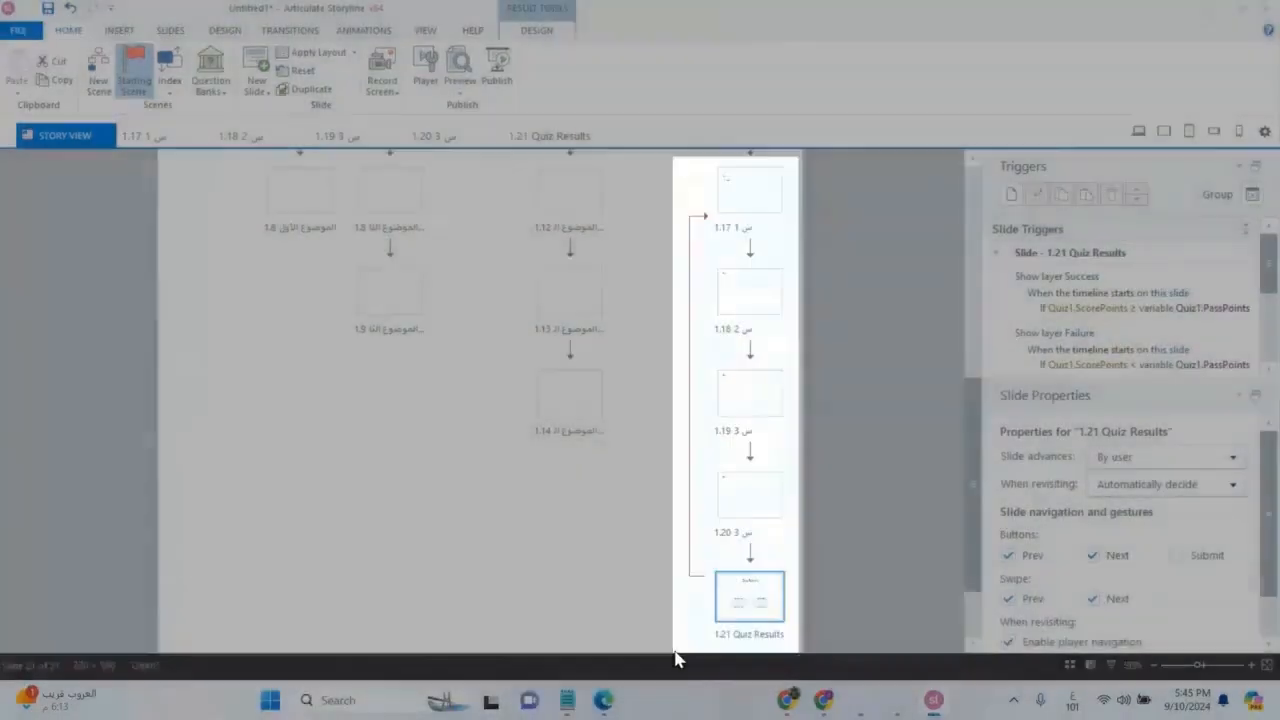